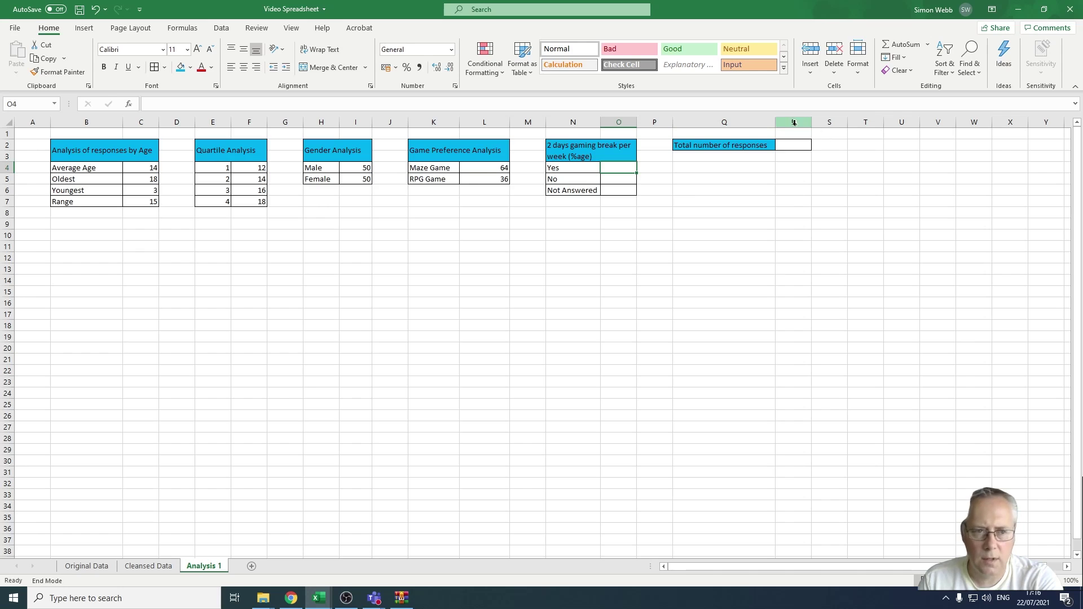
# Inspect the Cleansed Data sheet's questionnaire numbers in column A and gaming-break answers in column F
pyautogui.click(159, 567)
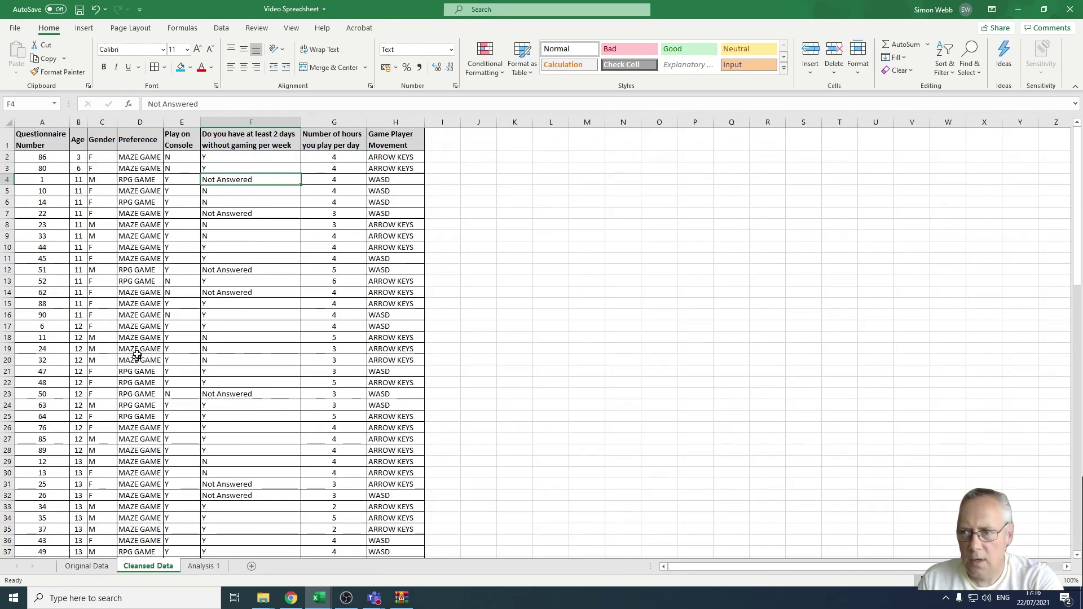
pyautogui.moveTo(42, 157); pyautogui.dragTo(37, 602)
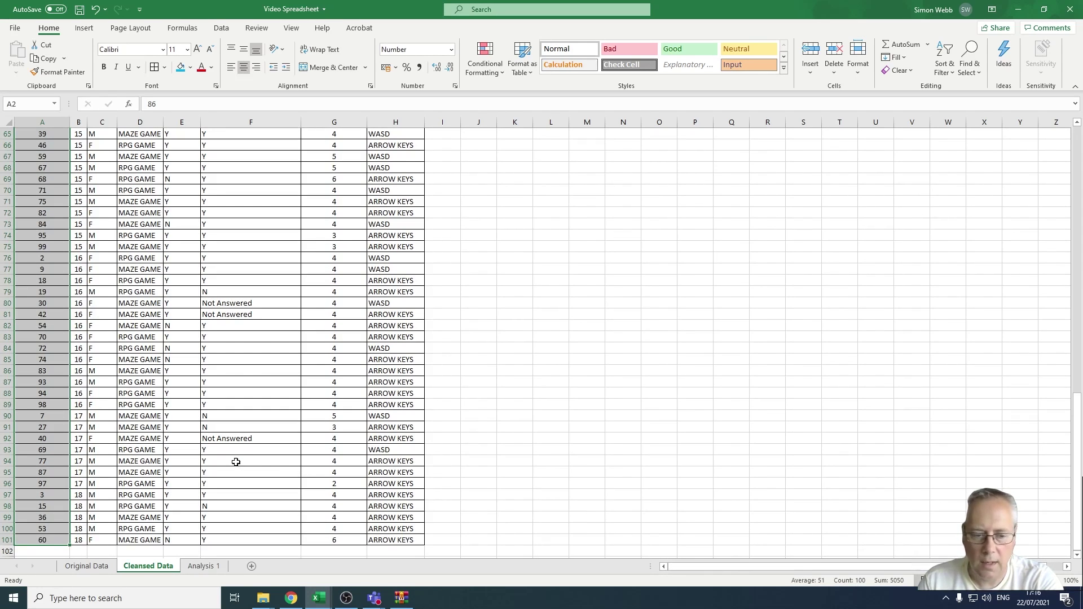
pyautogui.scroll(20, 66, 461)
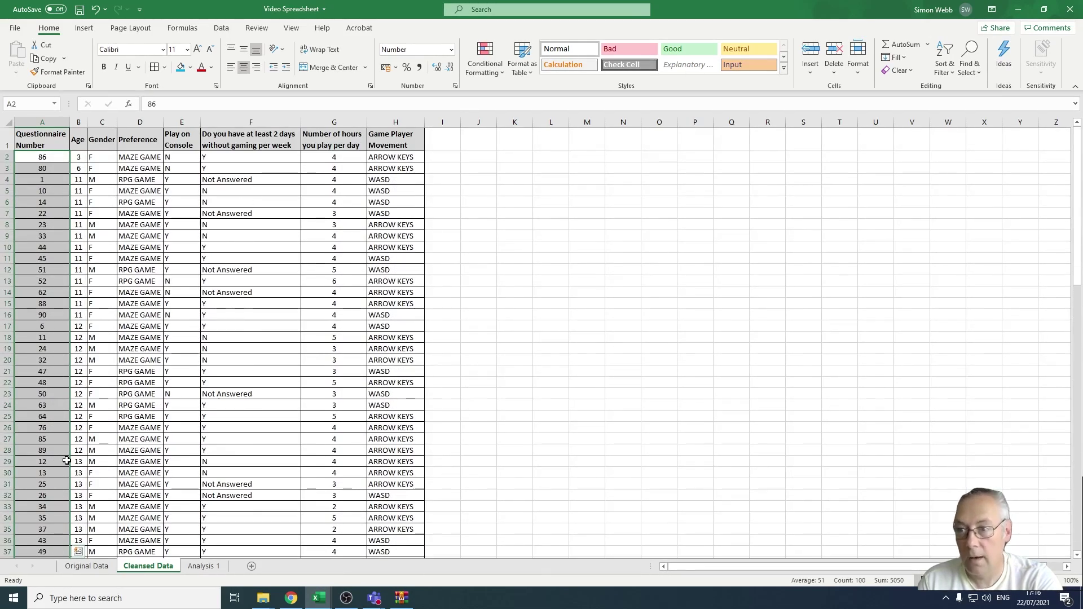
pyautogui.click(556, 374)
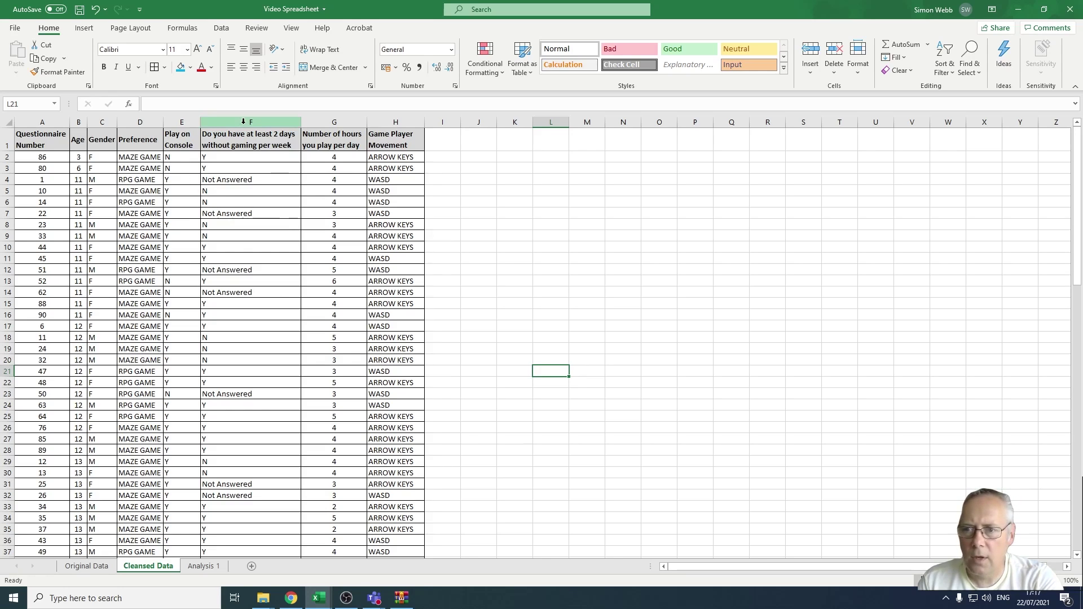
pyautogui.click(243, 122)
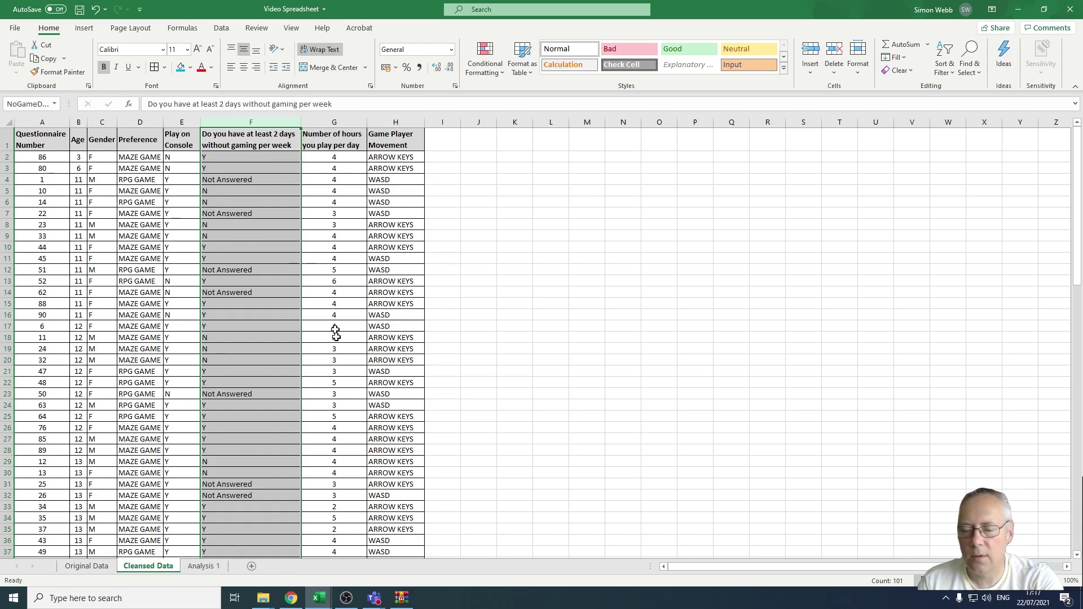
pyautogui.click(206, 571)
# Enter =COUNTA('Cleansed Data'!A2:A101) in R2 on Analysis 1, giving 100 total responses
pyautogui.click(790, 144)
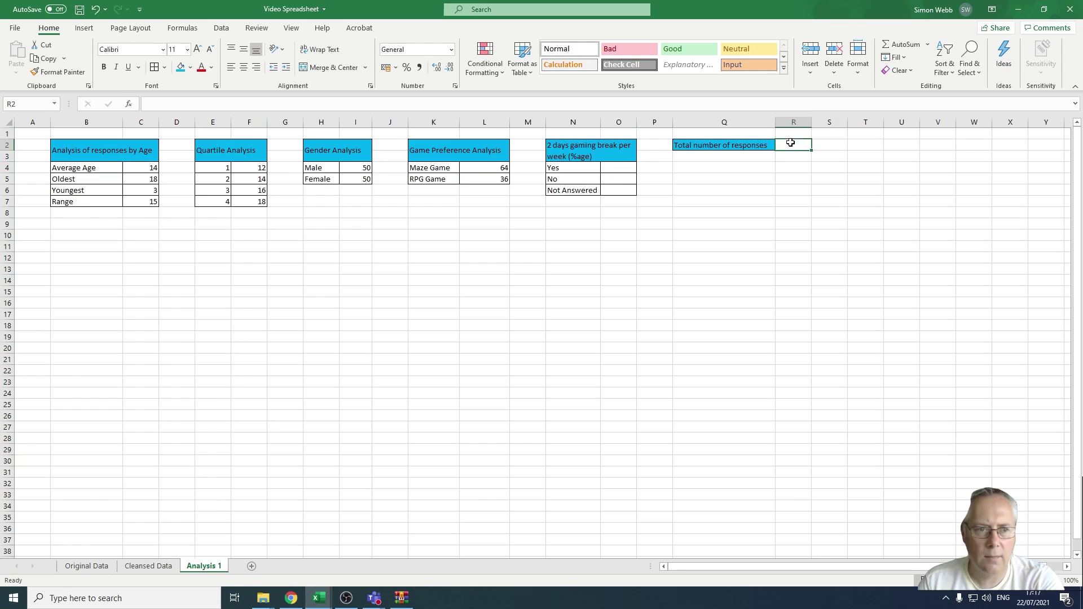
pyautogui.write('=co')
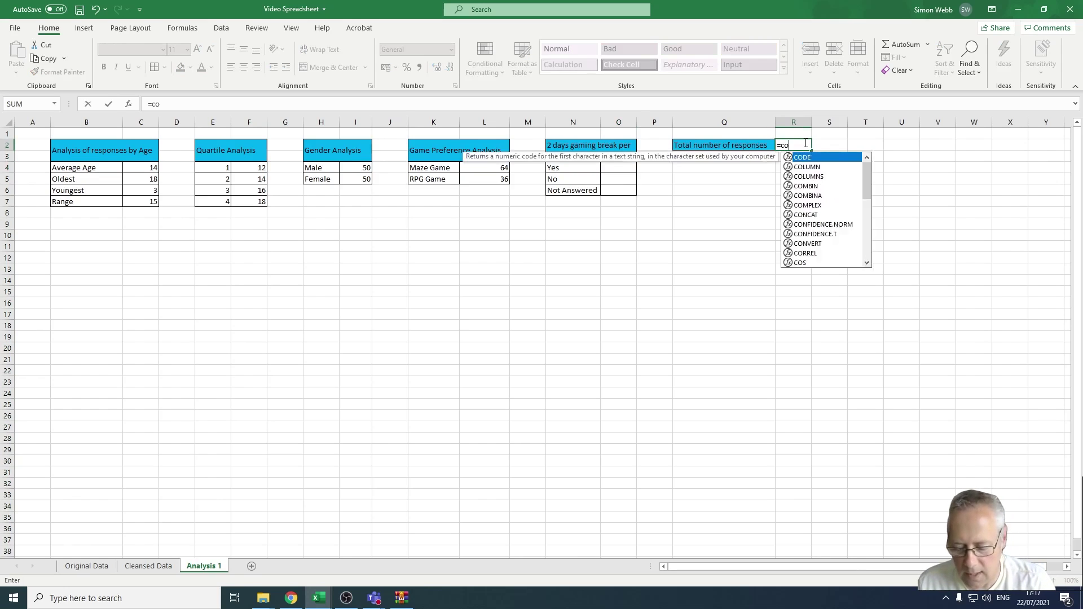
pyautogui.write('unta')
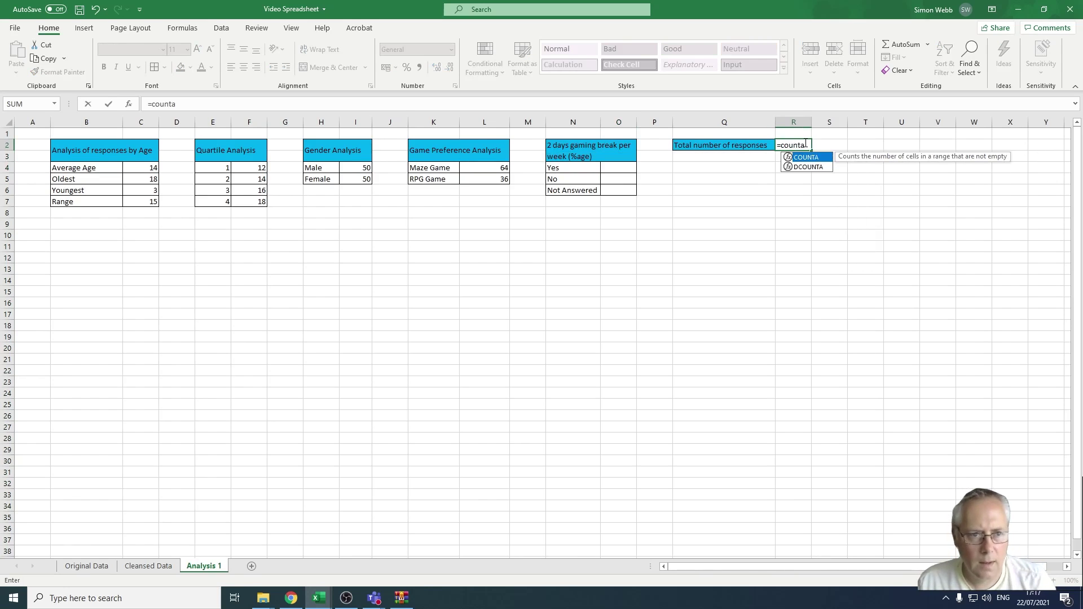
pyautogui.write('(')
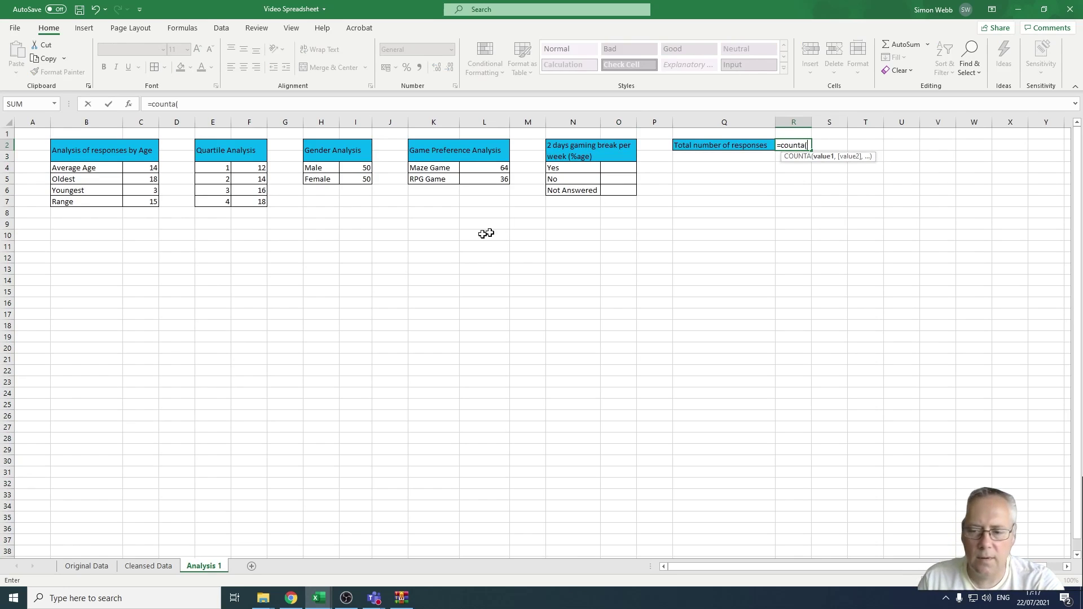
pyautogui.click(150, 568)
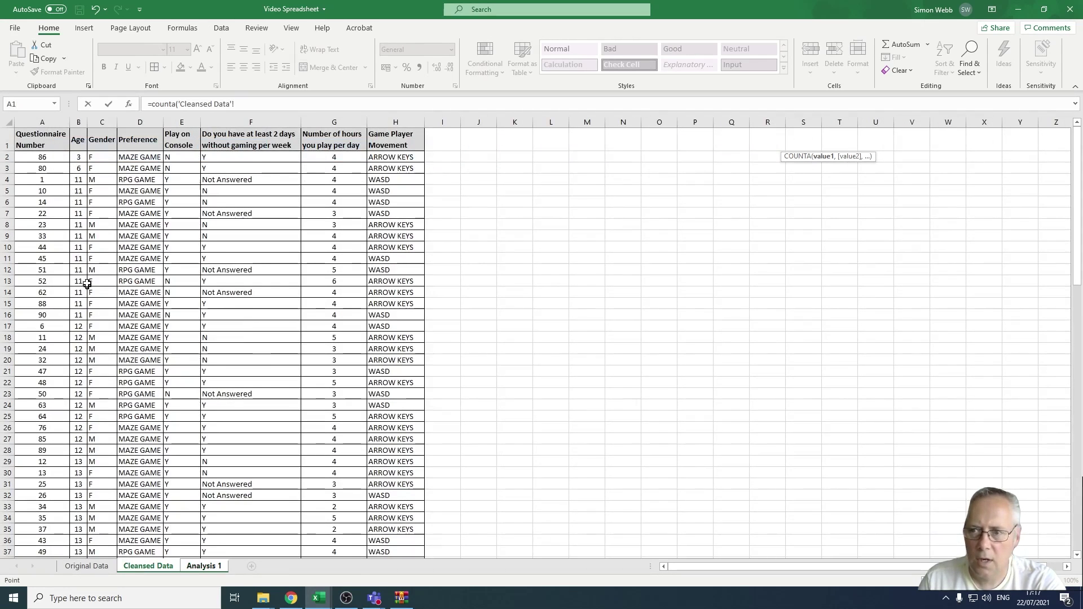
pyautogui.moveTo(53, 161); pyautogui.dragTo(43, 539)
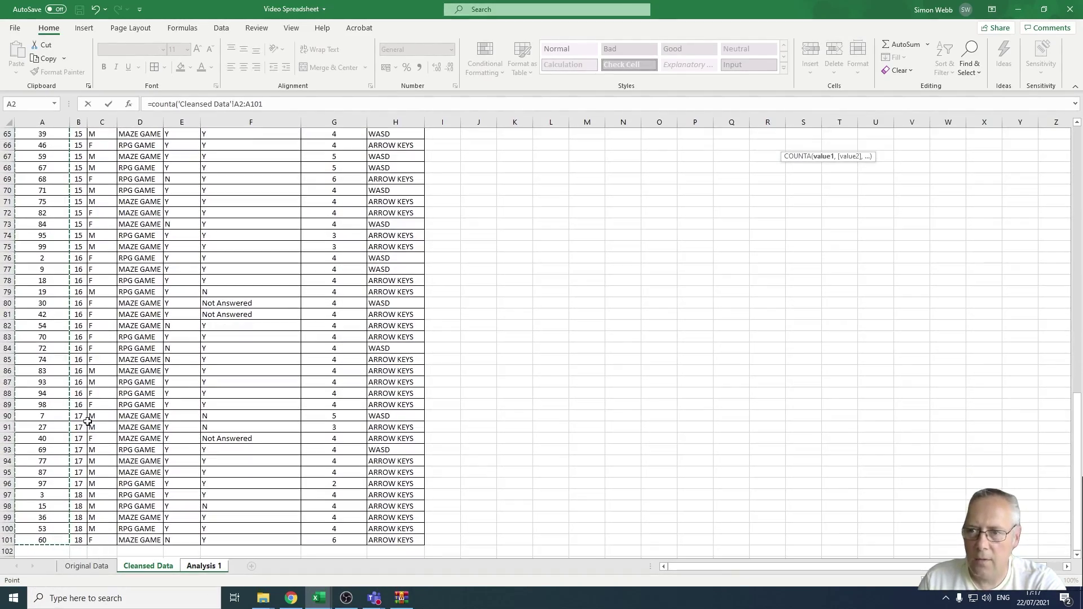
pyautogui.scroll(3, 104, 411)
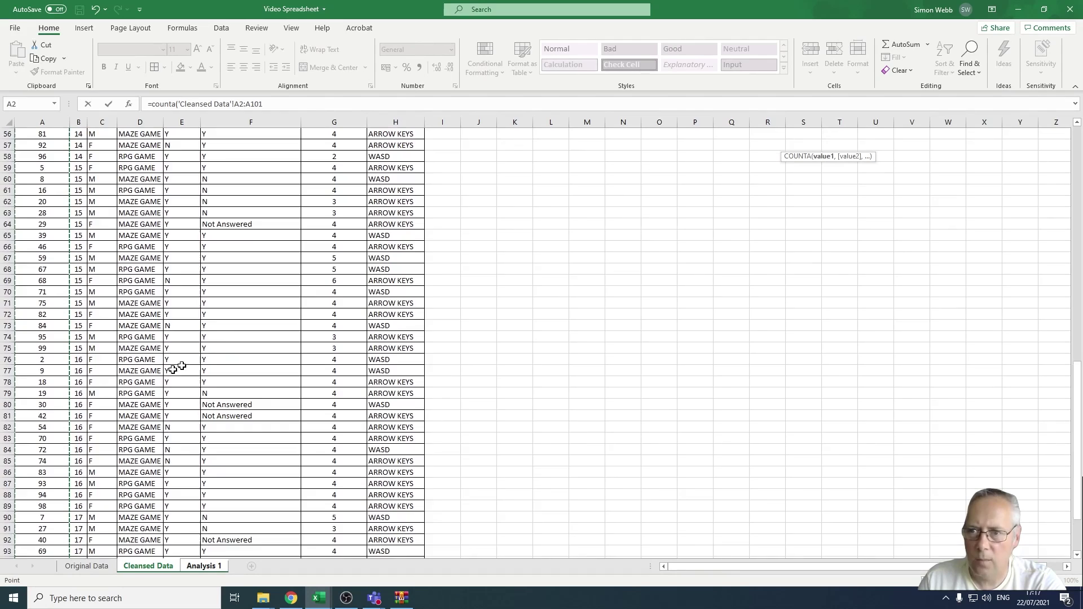
pyautogui.click(278, 106)
pyautogui.write(')')
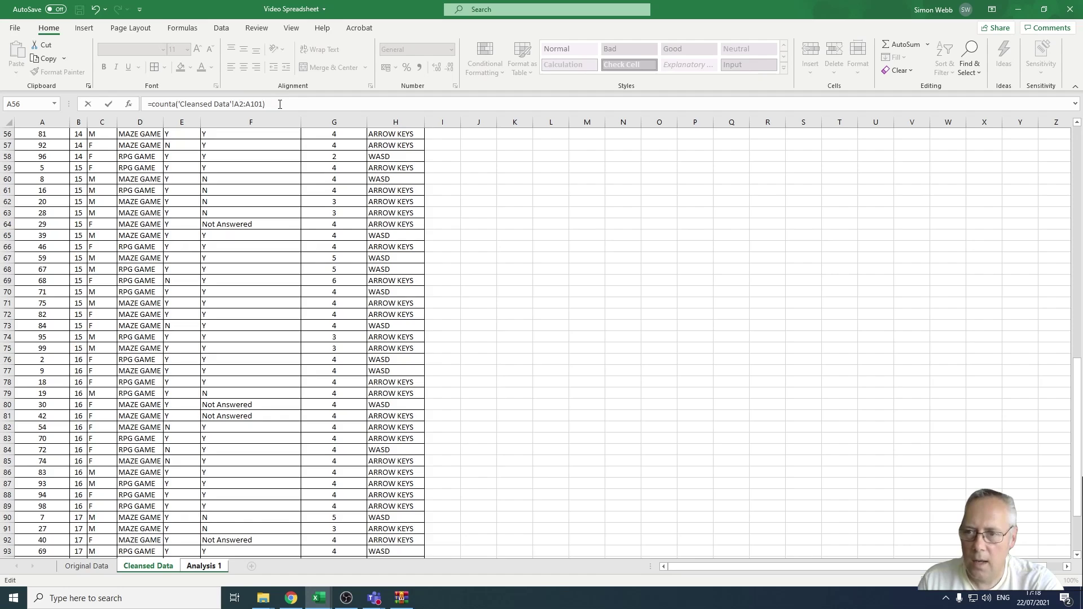
pyautogui.press('Return')
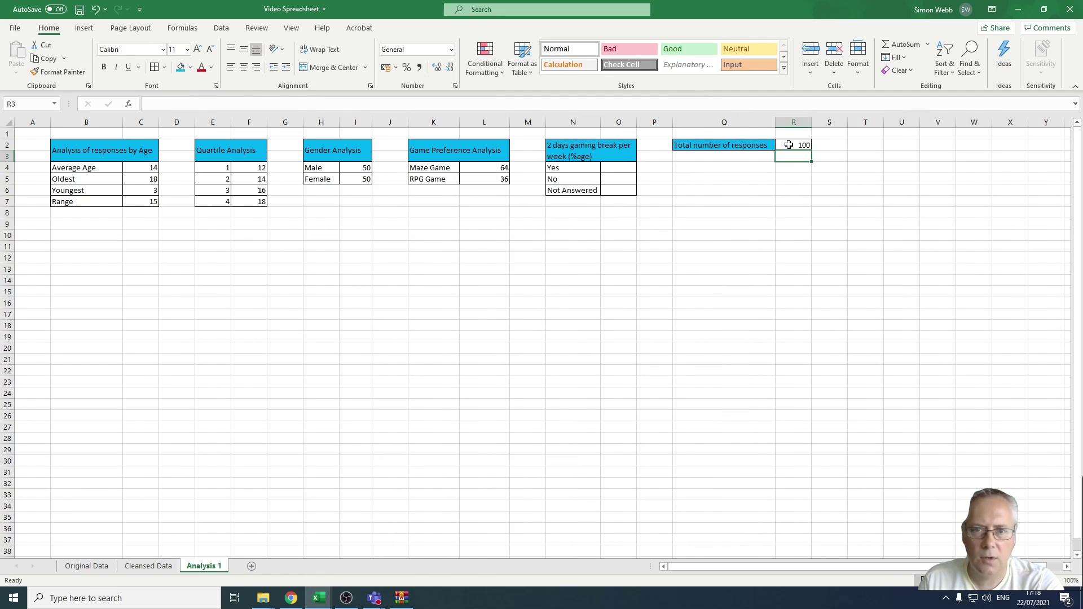
pyautogui.click(611, 167)
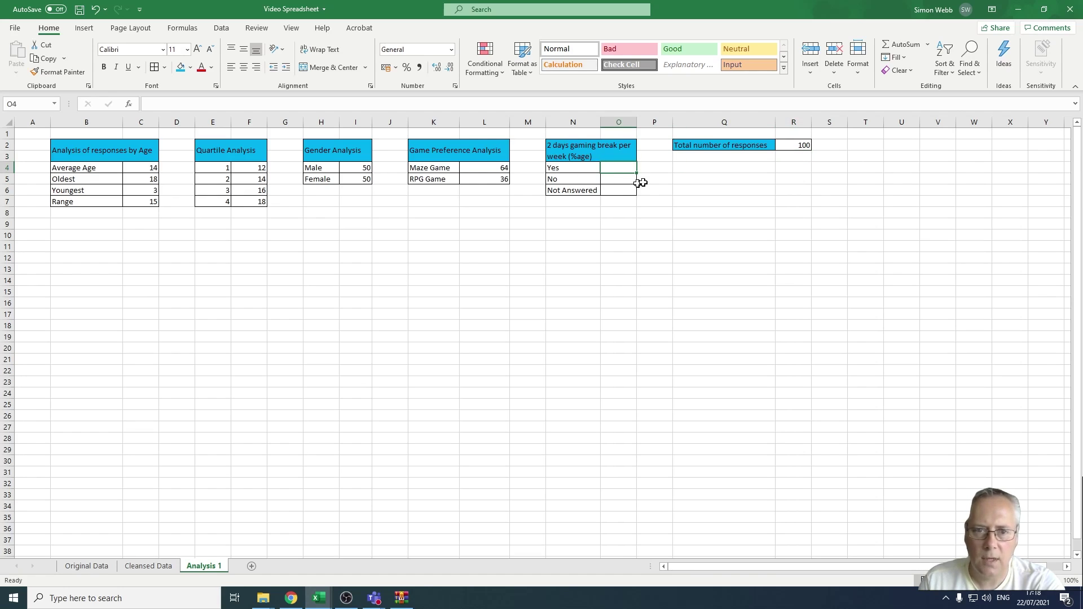
# Count Yes and No answers with COUNTIF on NoGameDays in O4 and O5, giving 70 and 19
pyautogui.write('=')
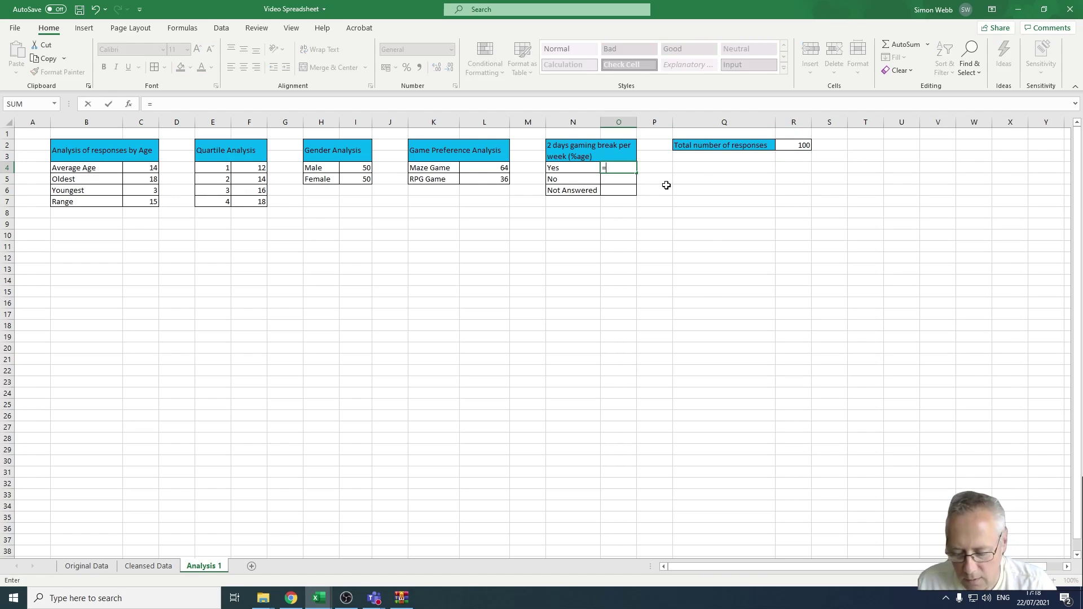
pyautogui.write('countif')
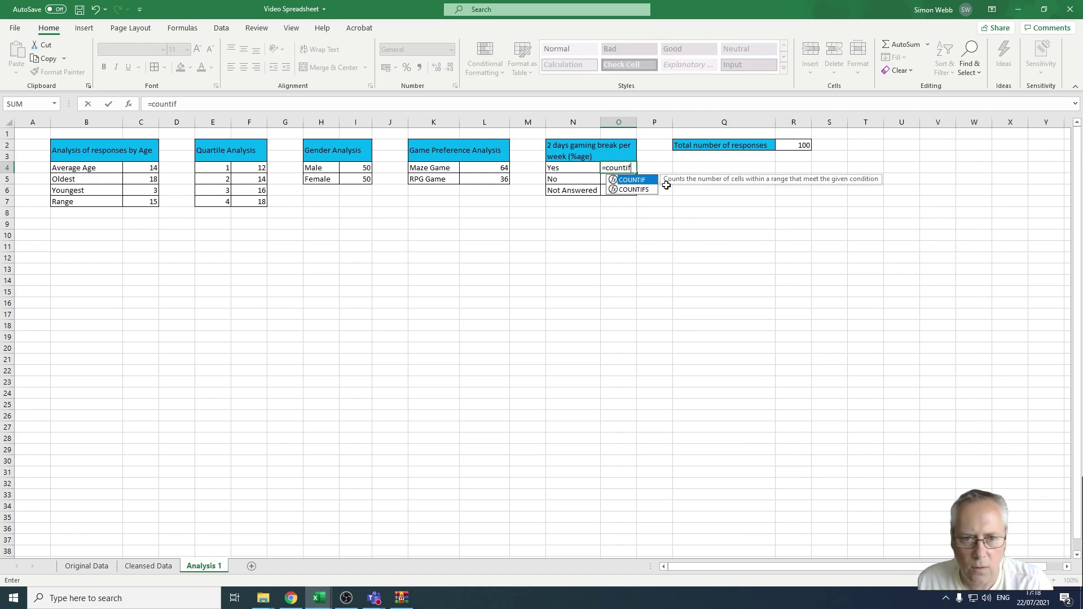
pyautogui.write('(')
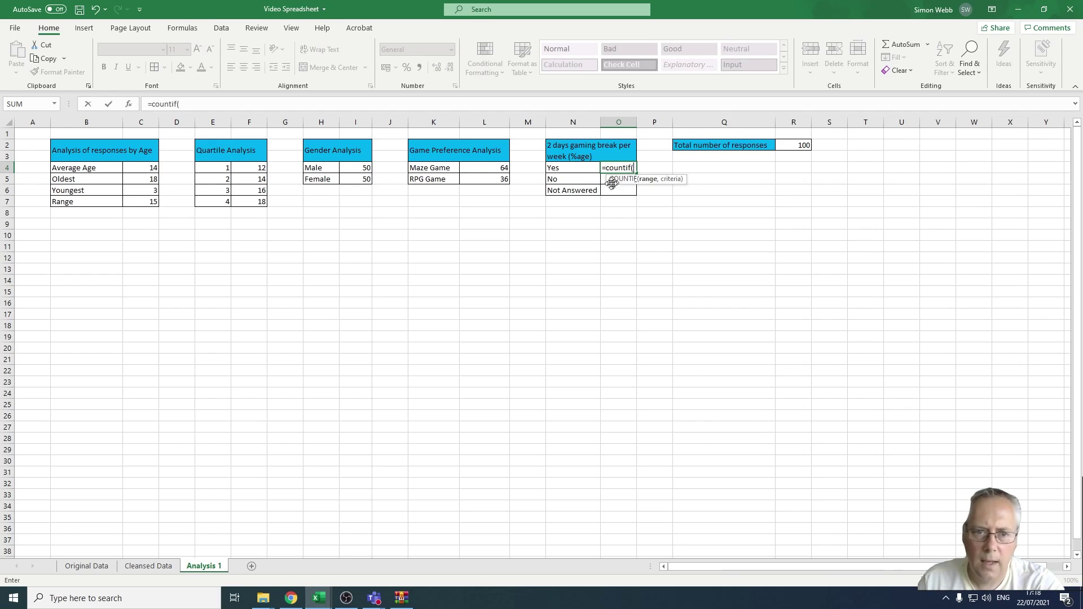
pyautogui.write('no')
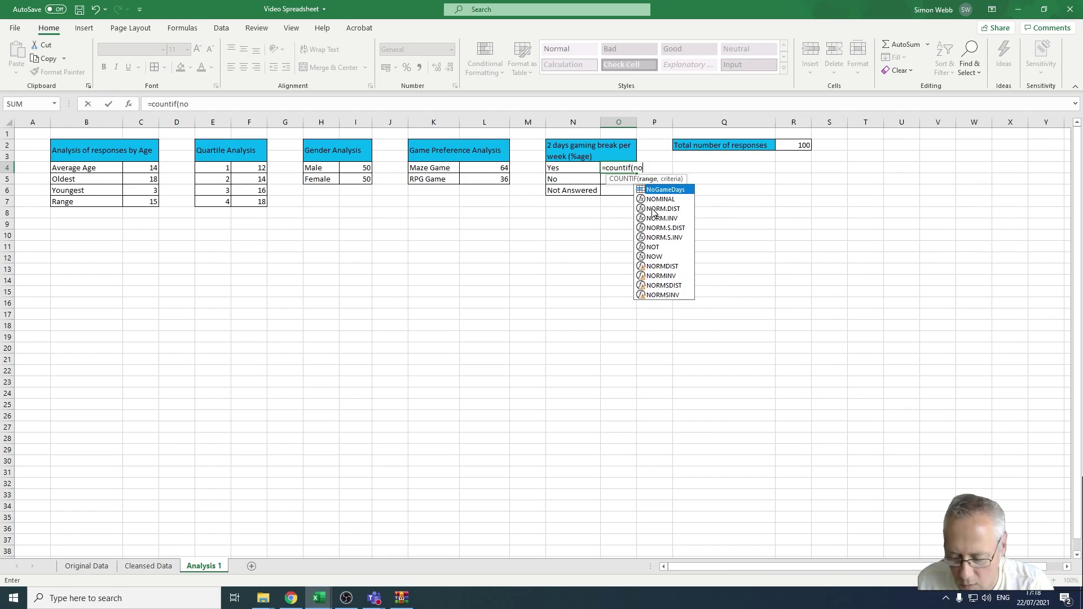
pyautogui.write('gamedays')
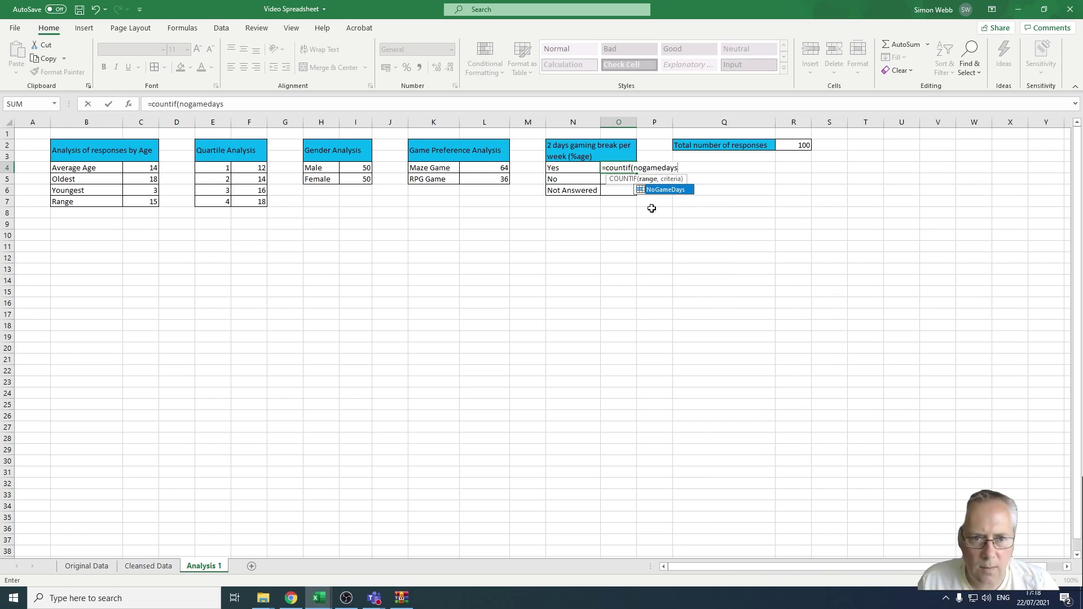
pyautogui.write(',"Y')
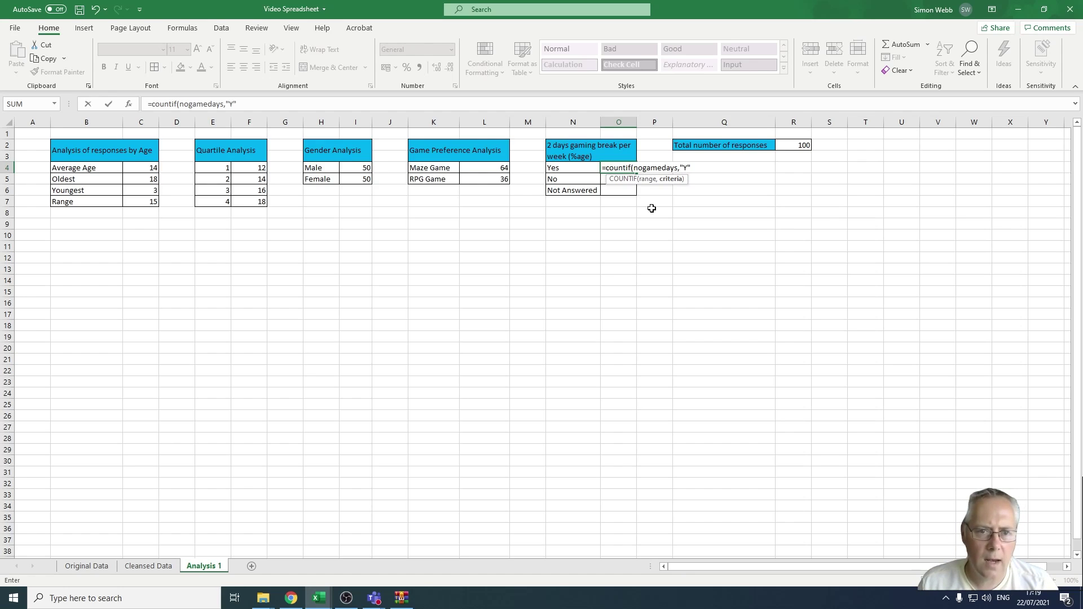
pyautogui.write(')')
pyautogui.press('Return')
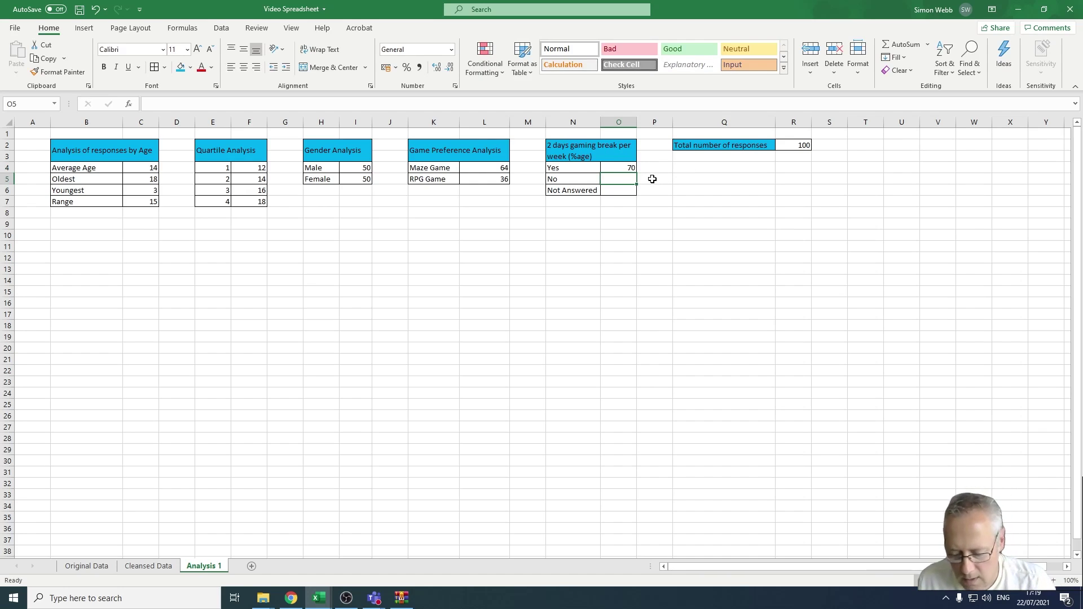
pyautogui.write('=')
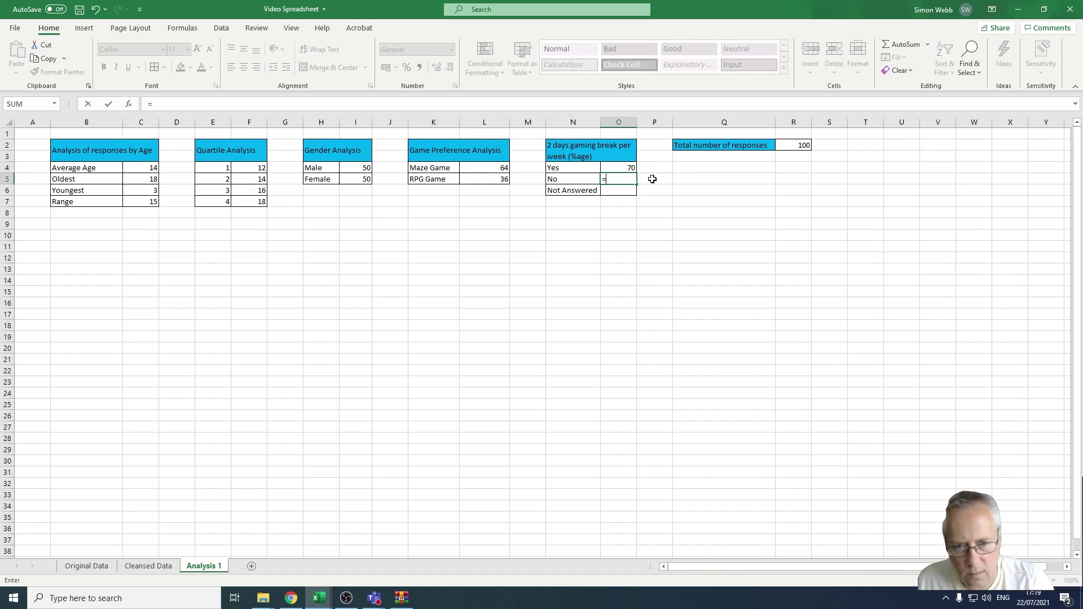
pyautogui.write('counti')
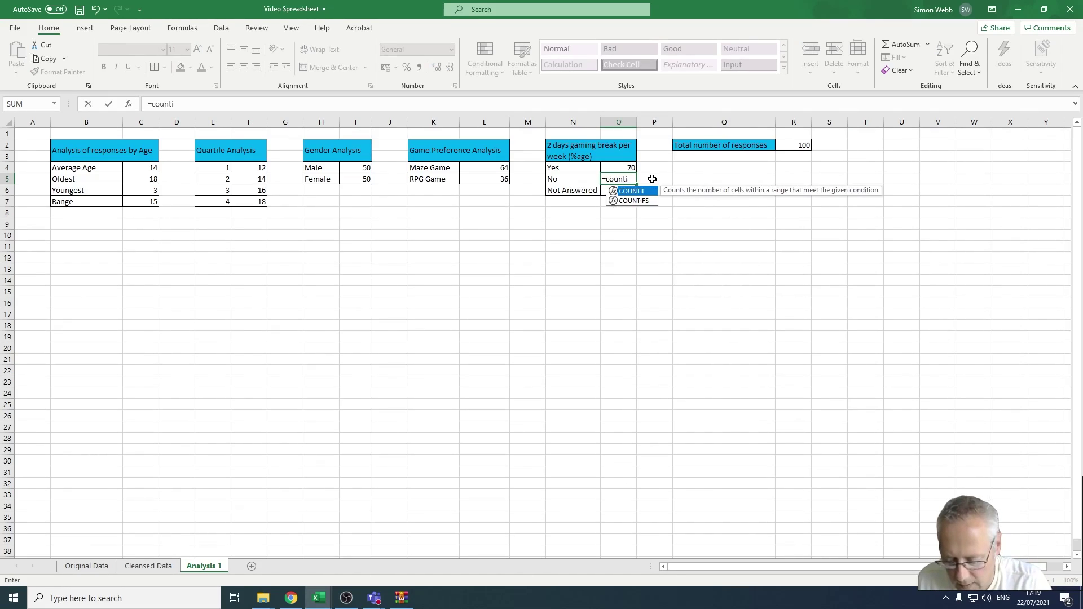
pyautogui.write('f(')
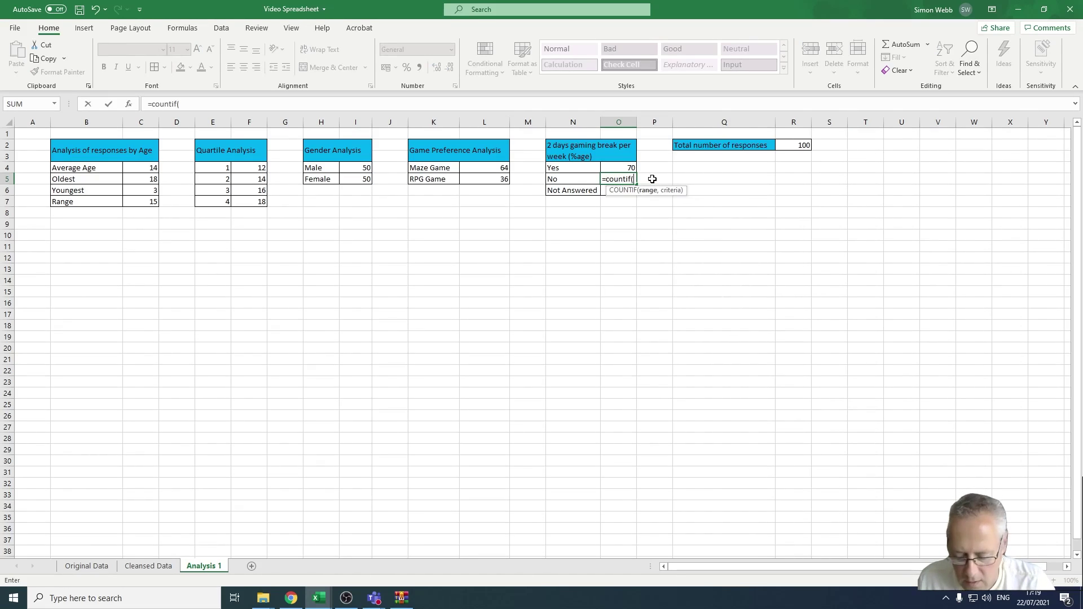
pyautogui.write('noga')
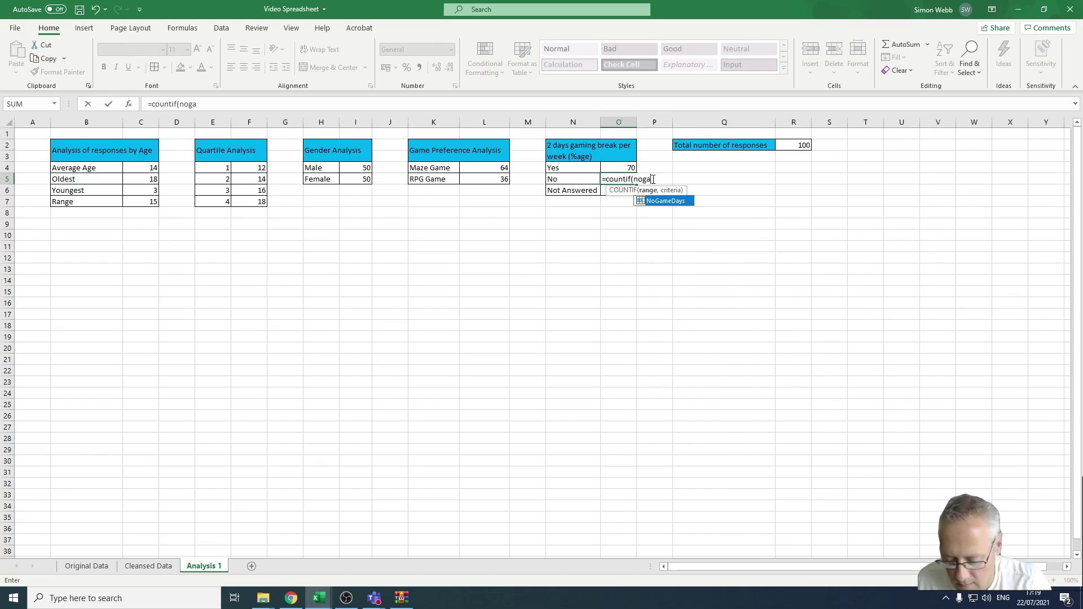
pyautogui.write('medays')
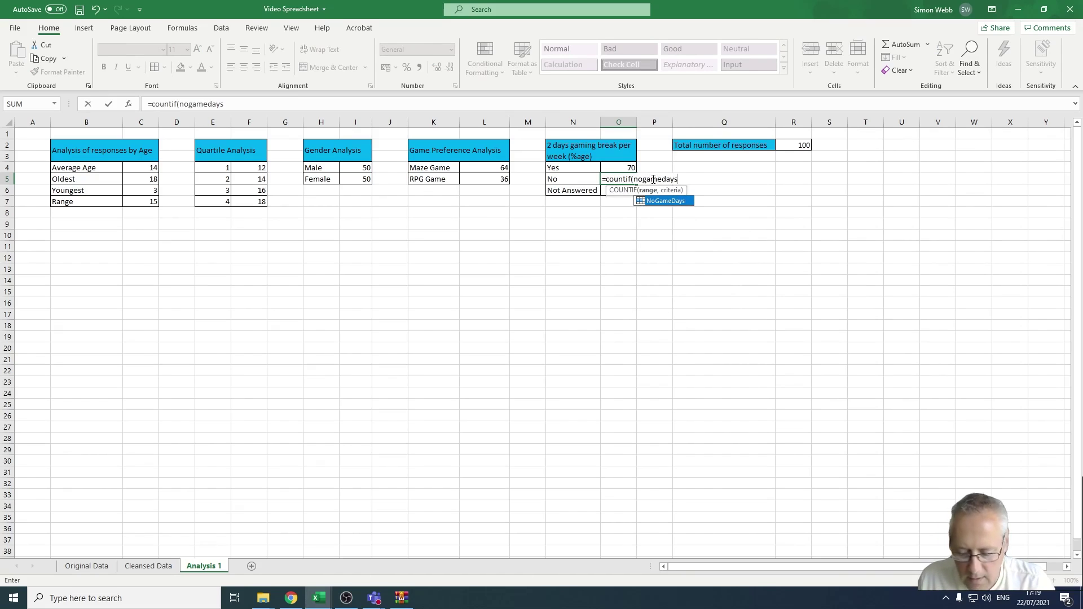
pyautogui.write(',')
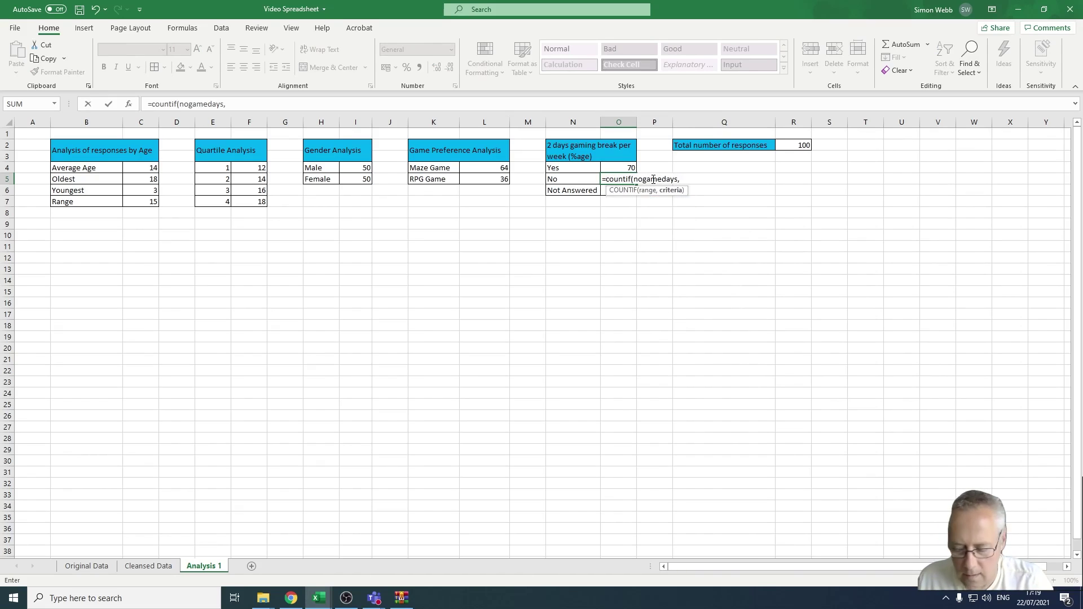
pyautogui.write('"N')
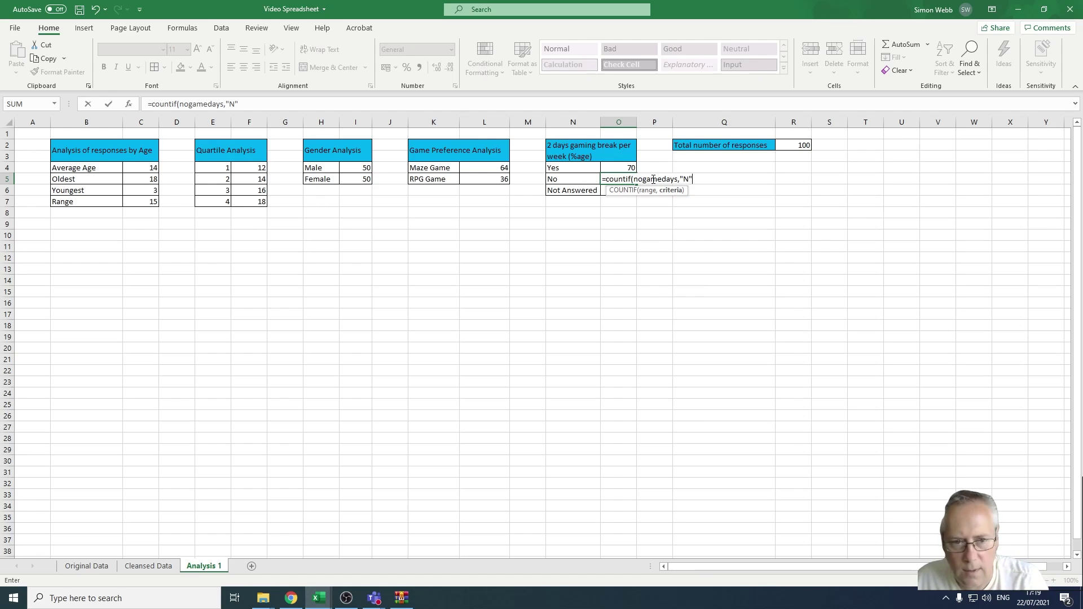
pyautogui.write('")')
pyautogui.press('Return')
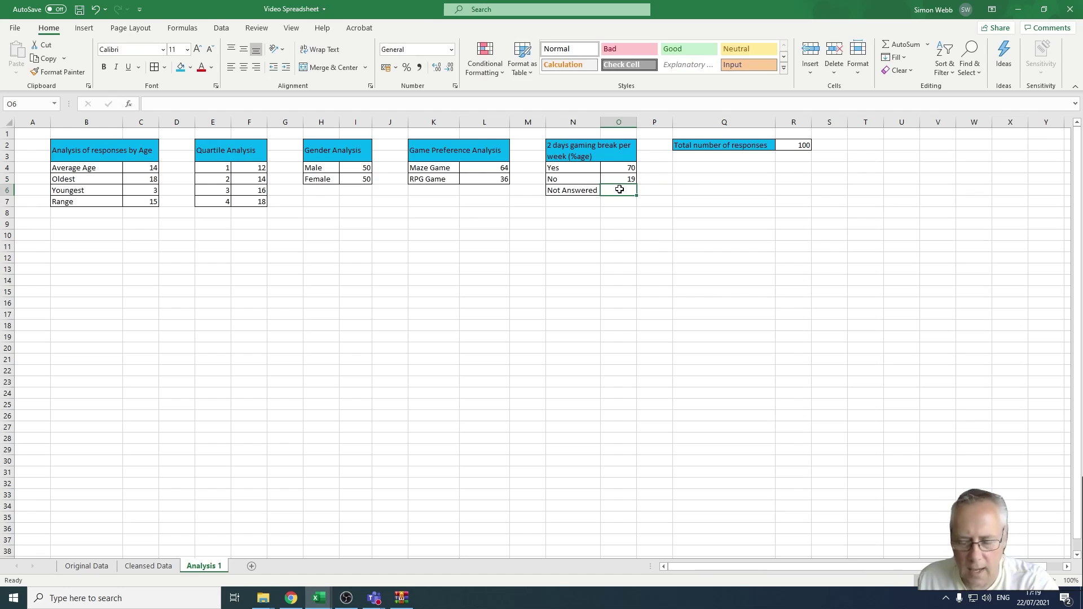
# Enter =COUNTIF(NoGameDays,"Not Answered") in O6, showing 11 unanswered responses
pyautogui.write('=cou')
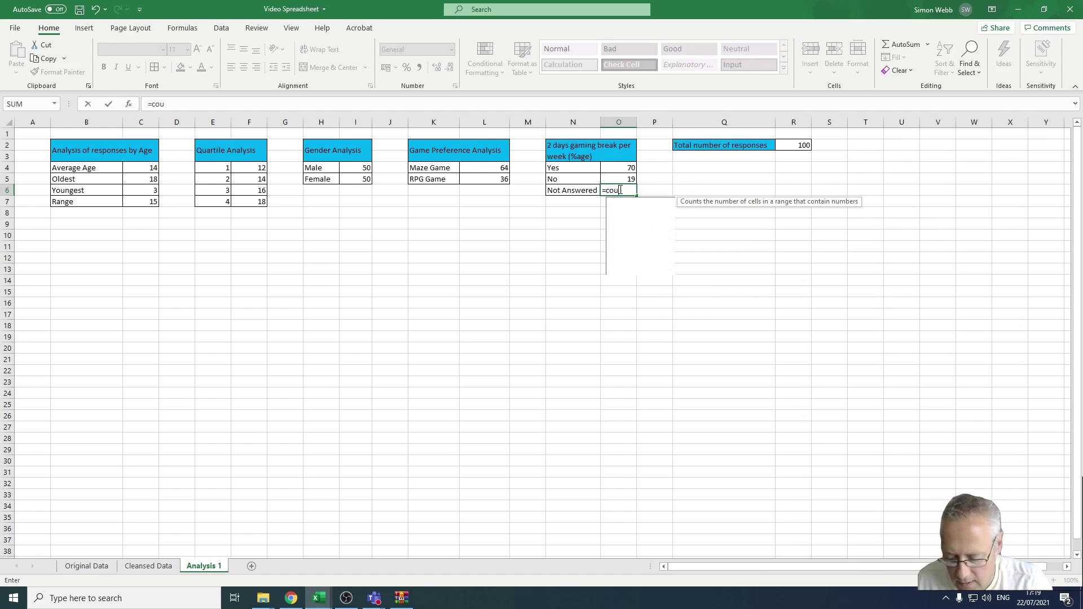
pyautogui.write('ntif(')
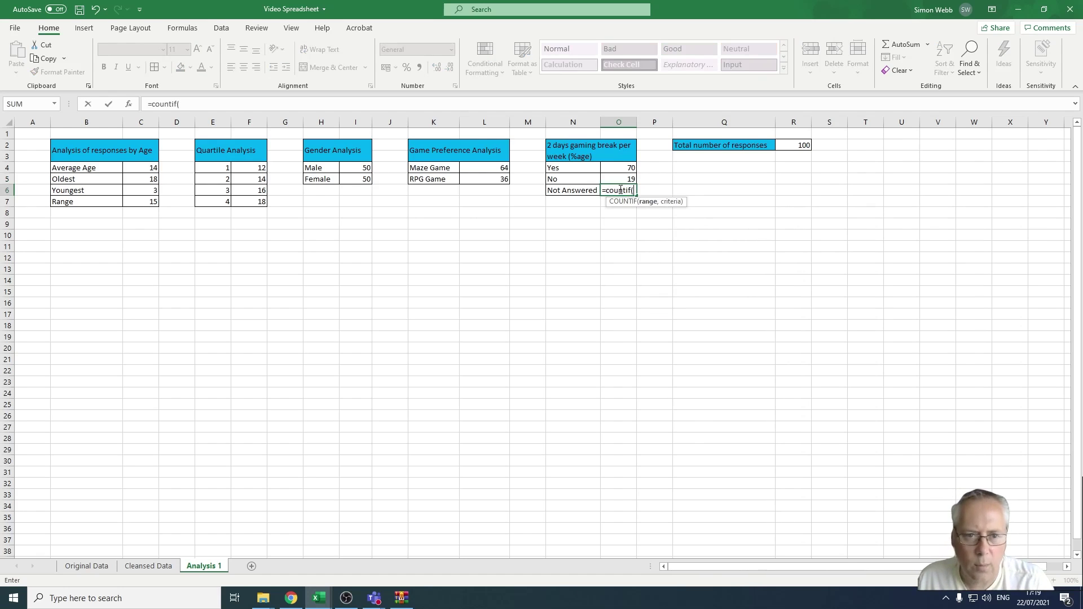
pyautogui.write('no')
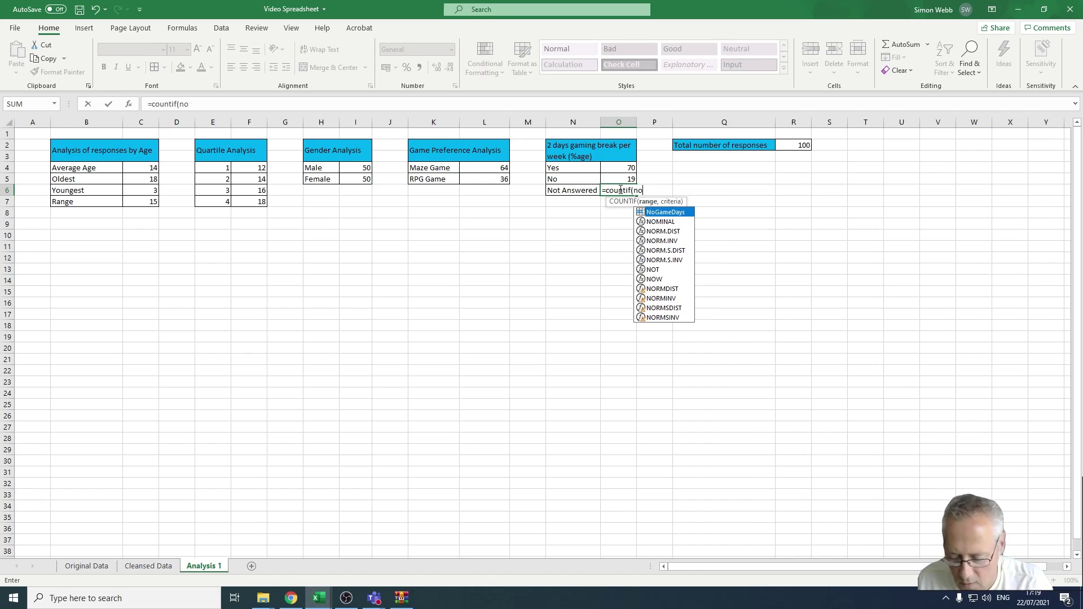
pyautogui.write('gameda')
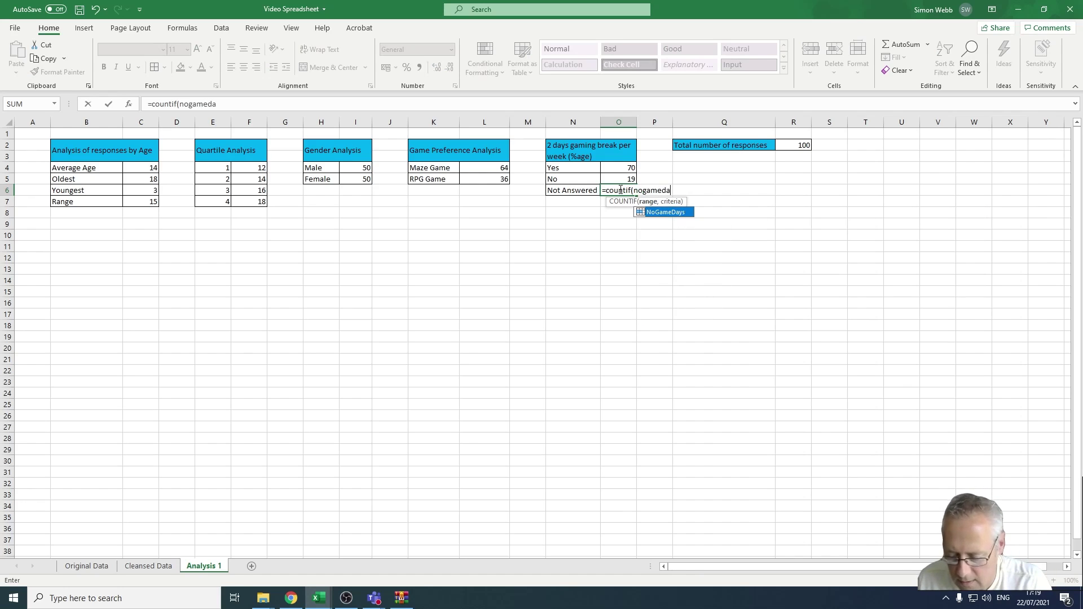
pyautogui.write('ys,')
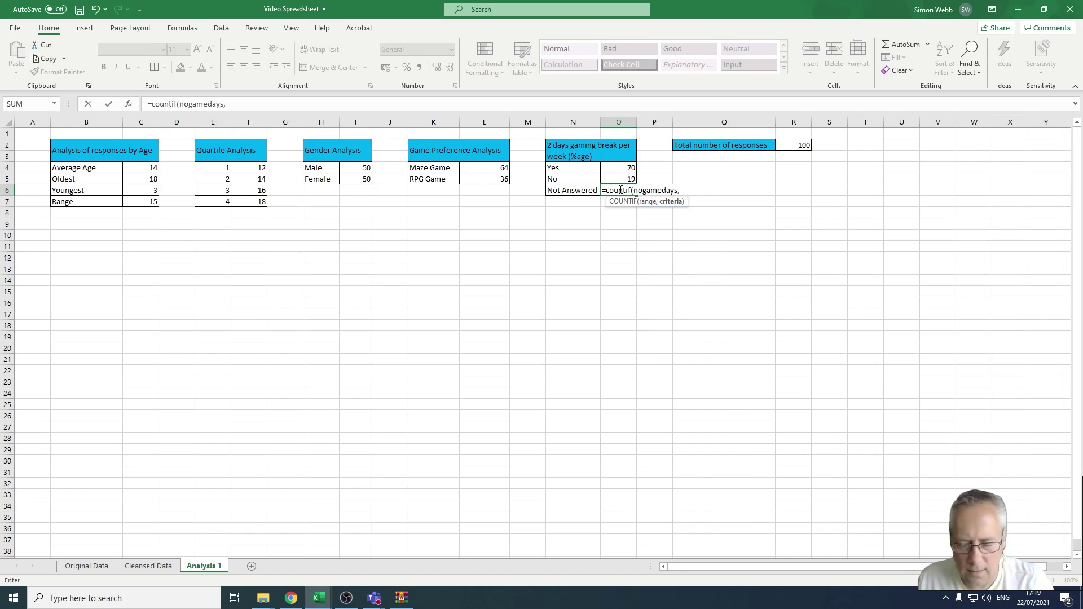
pyautogui.write('"N')
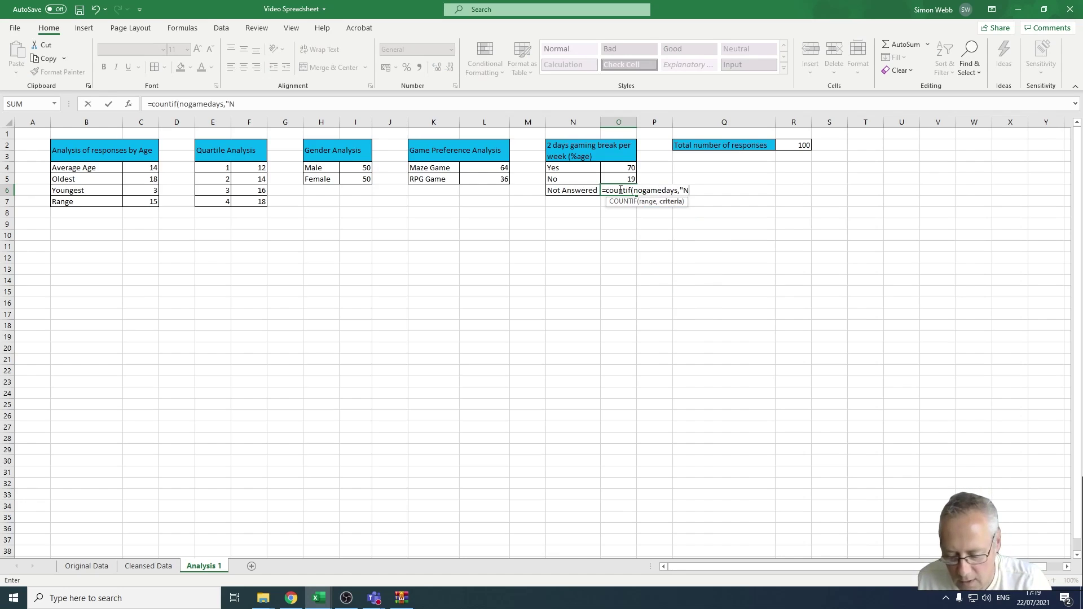
pyautogui.write('ot Answered')
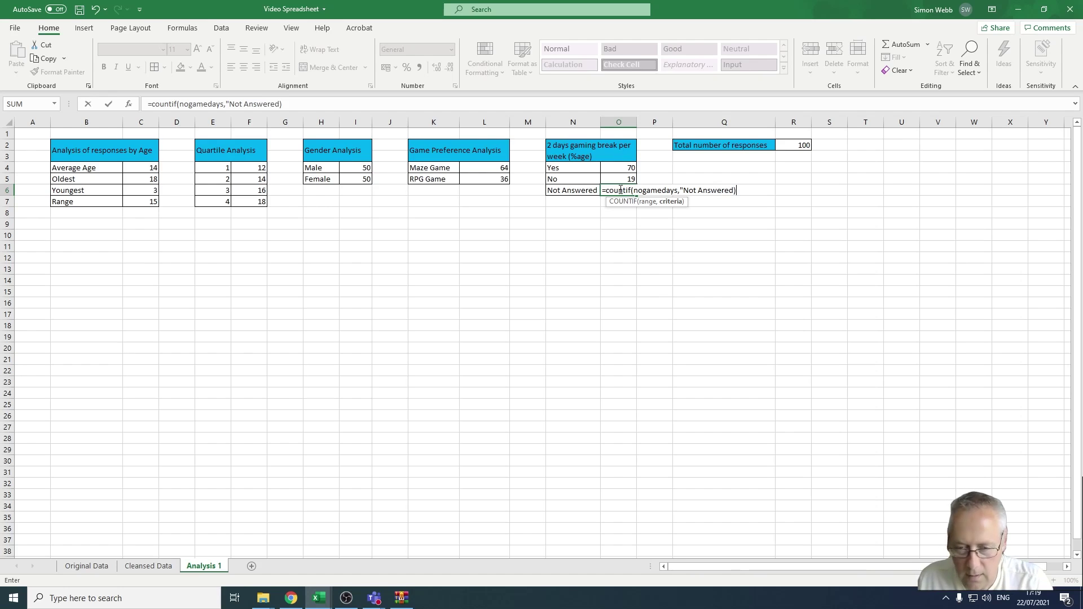
pyautogui.press('BackSpace')
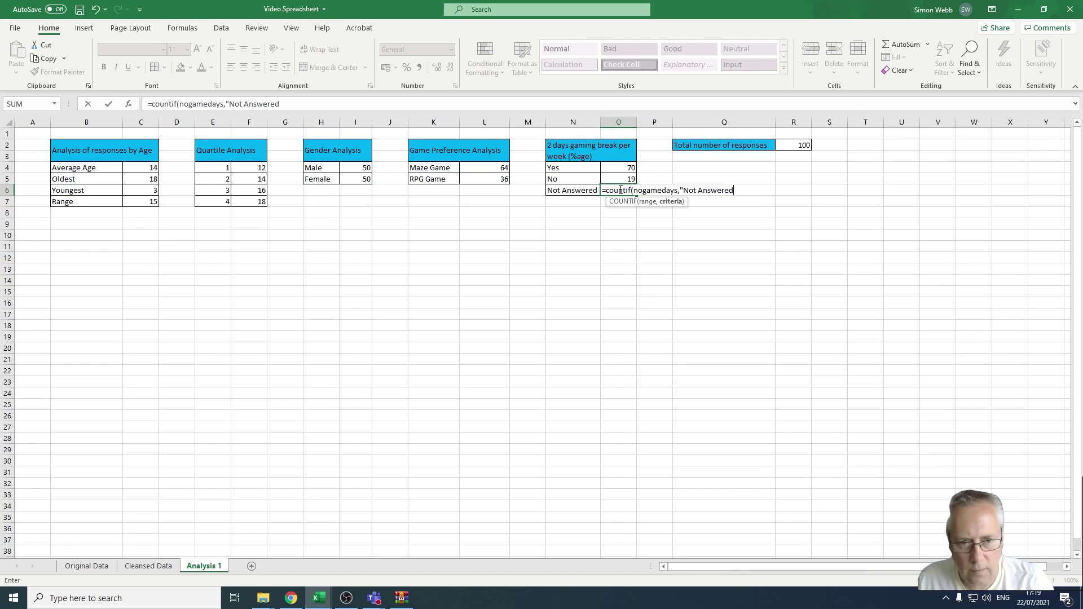
pyautogui.write(')')
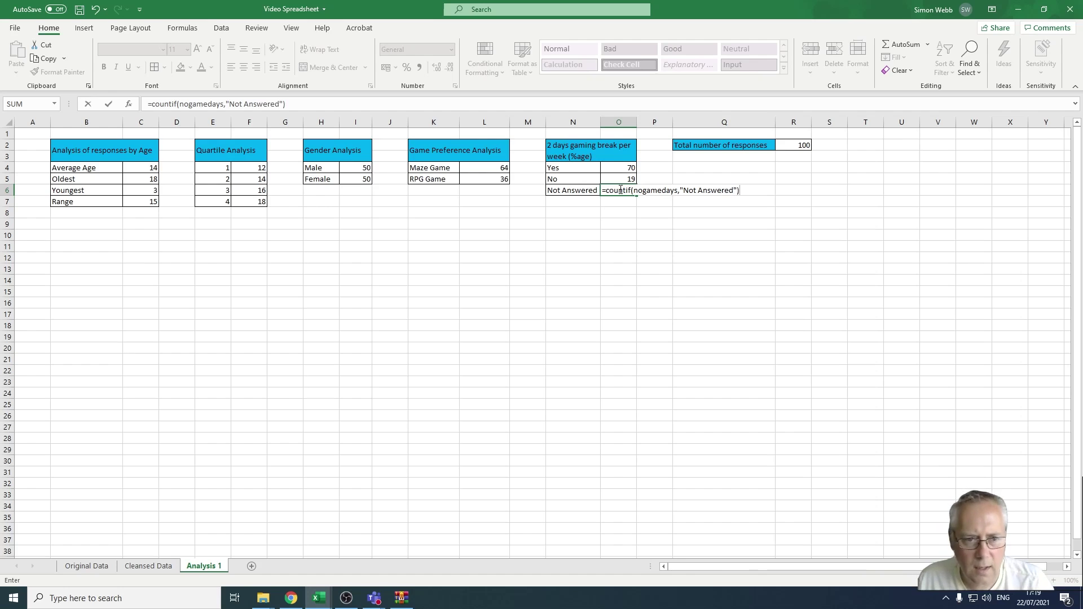
pyautogui.press('Return')
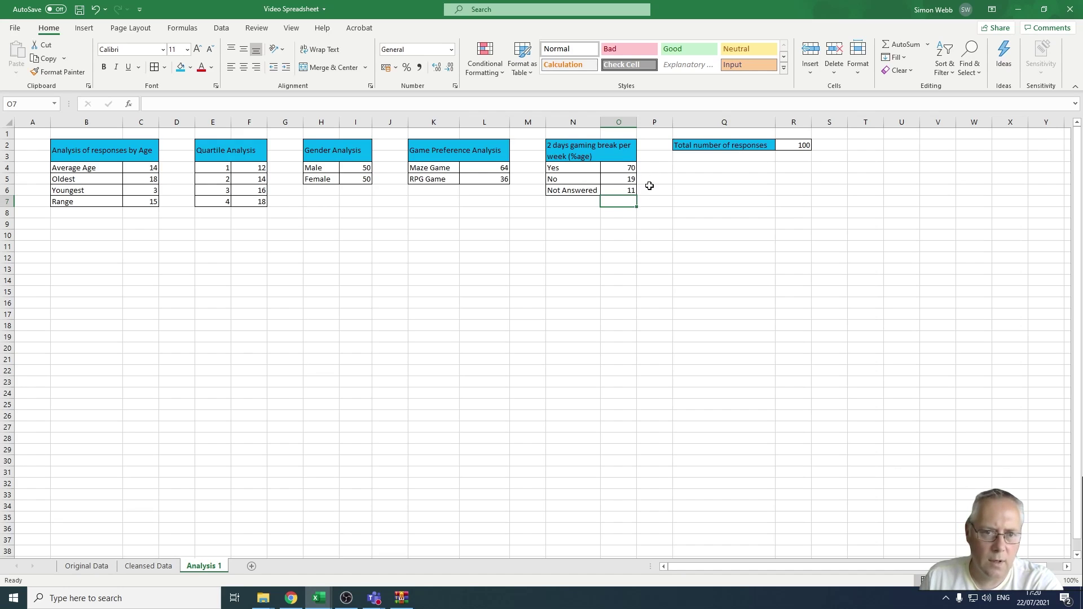
pyautogui.click(627, 169)
# Divide the Yes count in O4 by the total responses in R2, giving 0.7
pyautogui.click(272, 101)
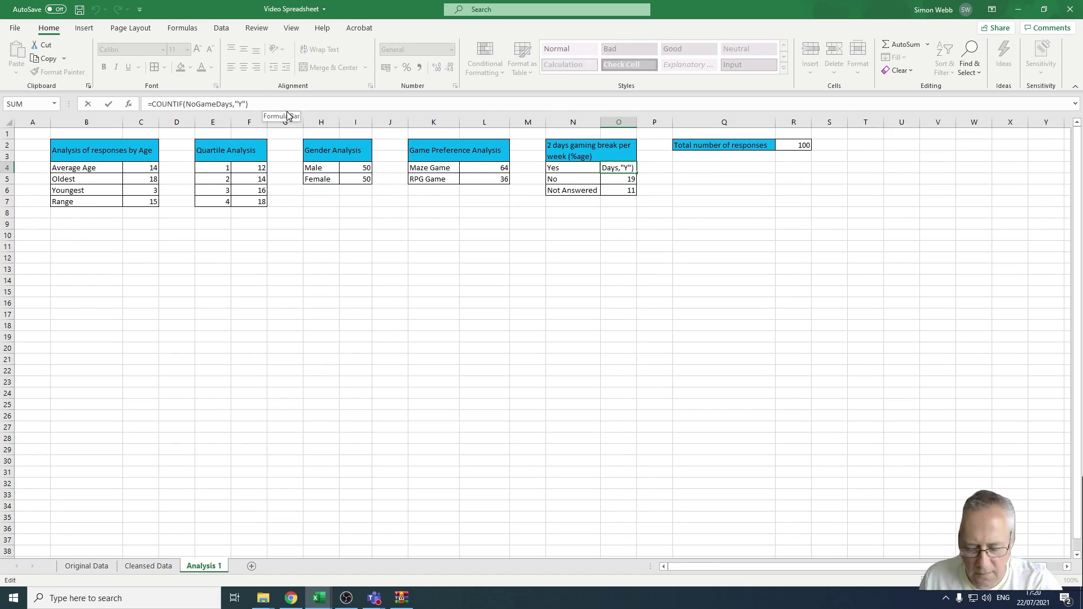
pyautogui.write('/')
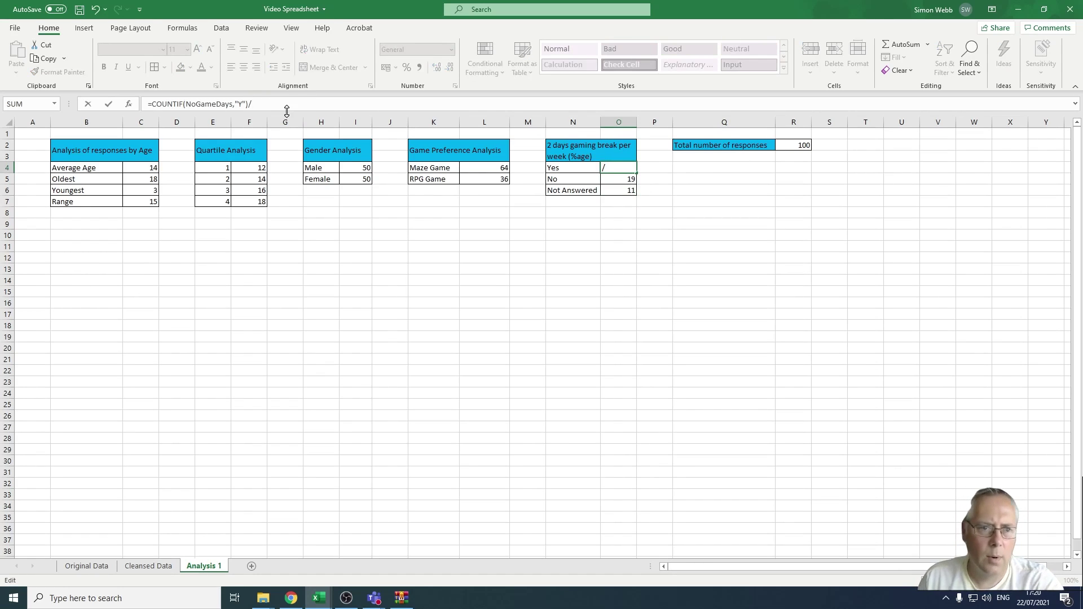
pyautogui.click(790, 146)
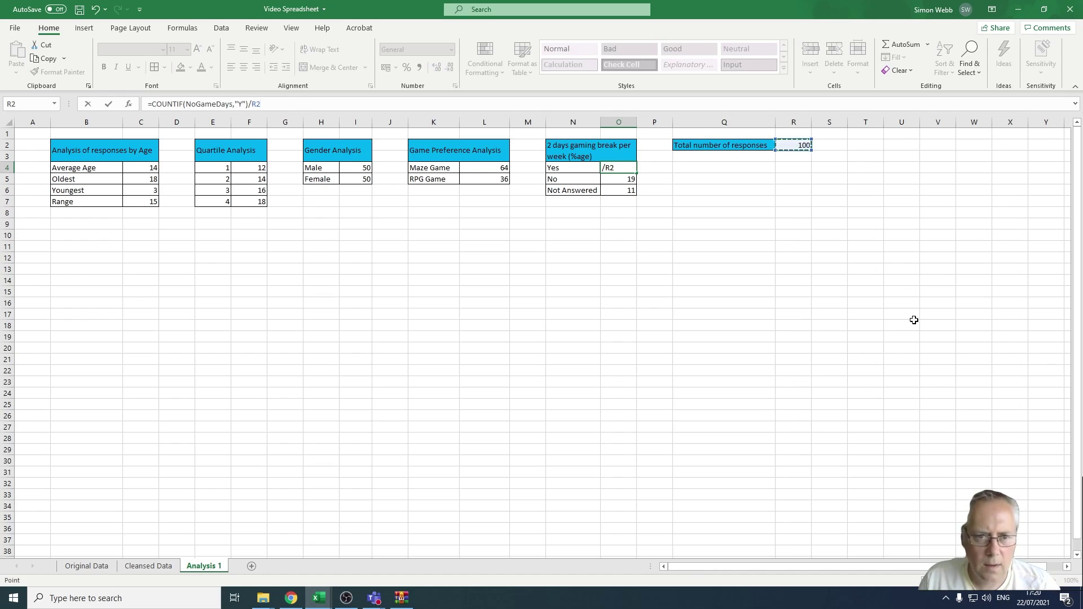
pyautogui.press('Return')
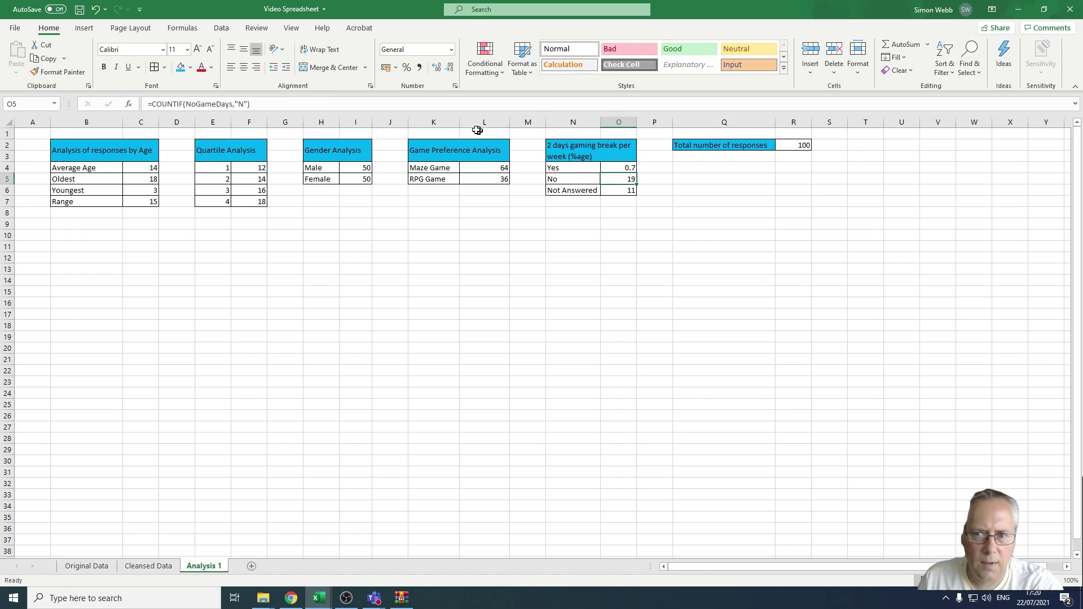
# Divide the No count in O5 by R2, giving 0.19
pyautogui.click(297, 107)
pyautogui.write('/')
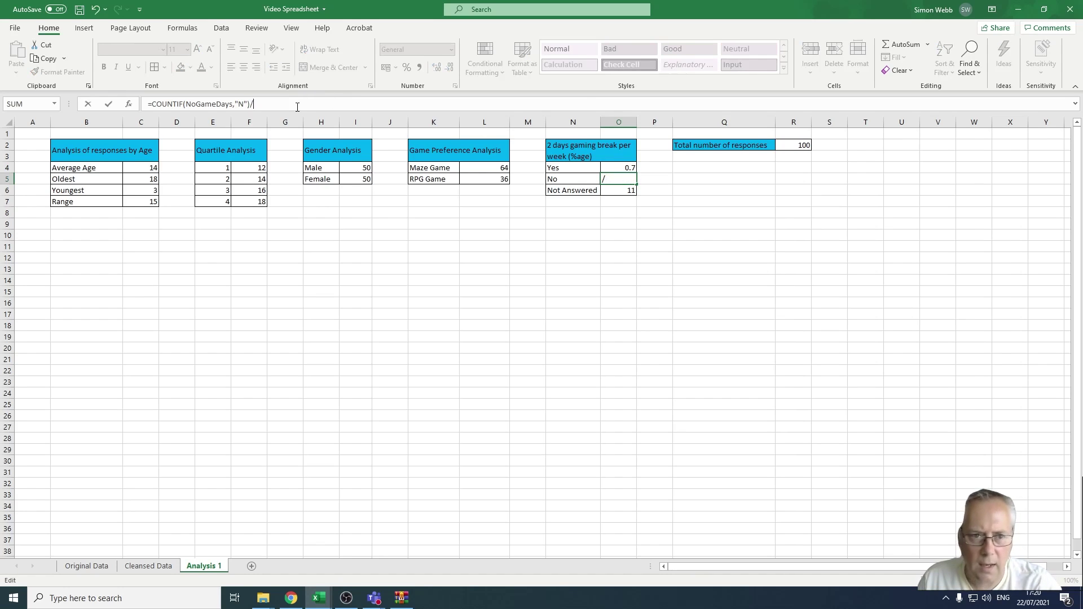
pyautogui.click(792, 147)
pyautogui.press('Return')
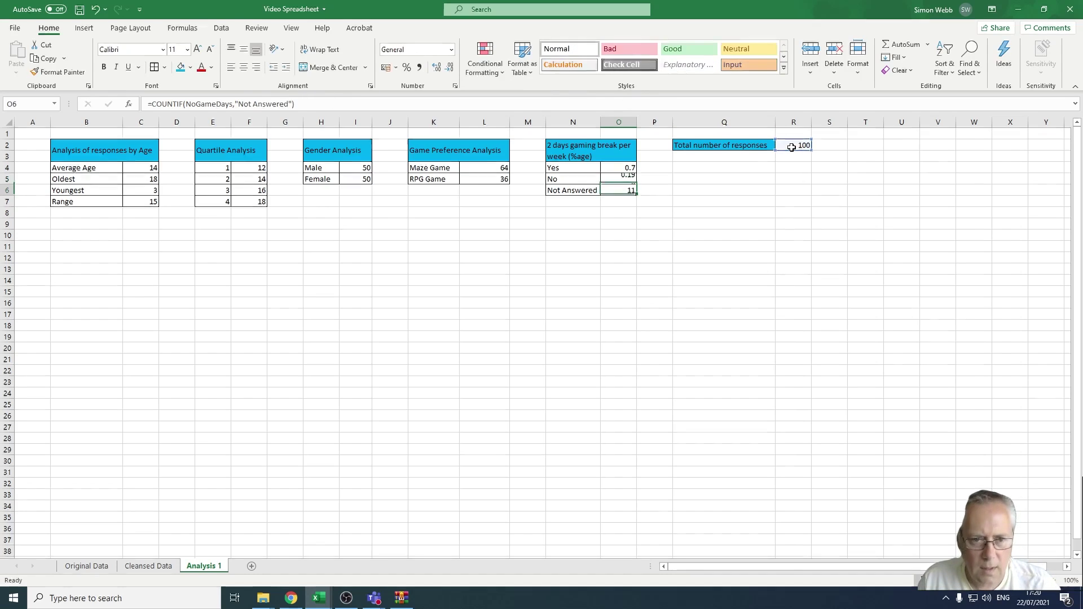
pyautogui.click(804, 146)
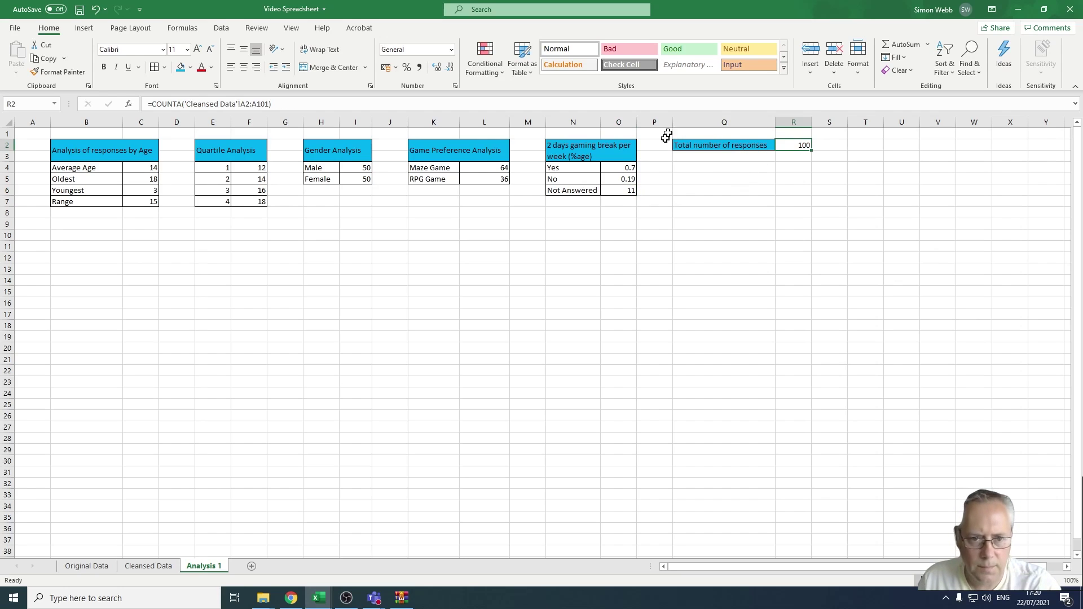
# Divide the Not Answered count in O6 by R2, giving 0.11
pyautogui.click(631, 190)
pyautogui.click(305, 99)
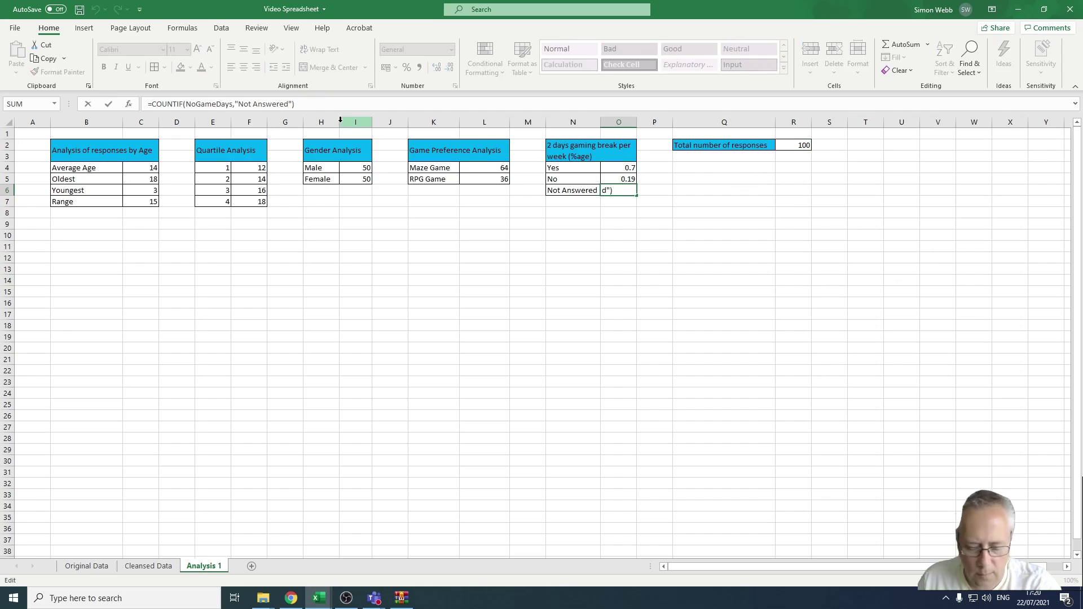
pyautogui.write('/')
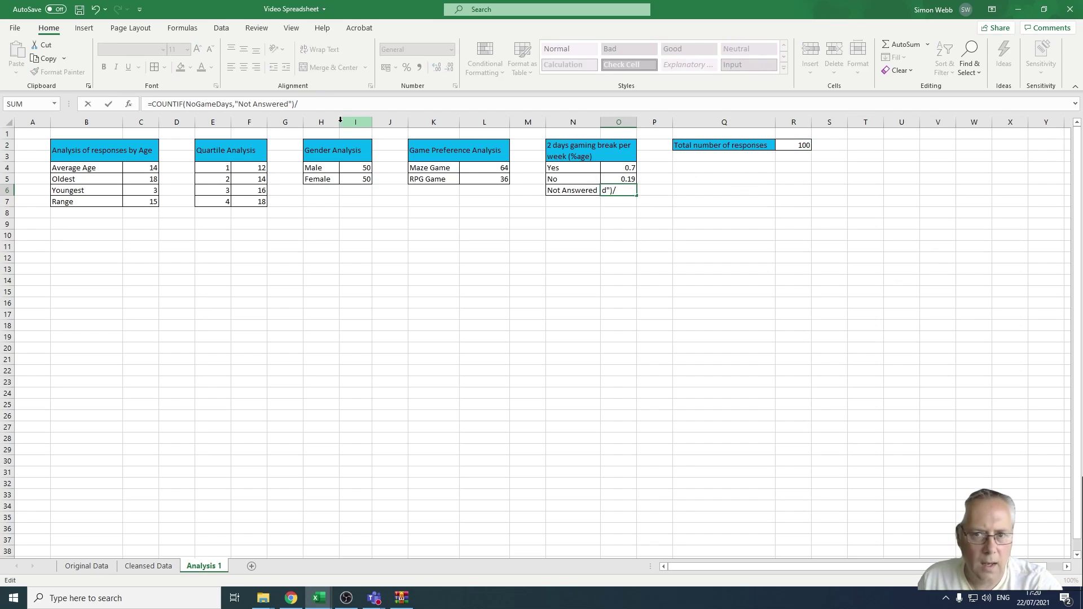
pyautogui.click(792, 145)
pyautogui.press('Return')
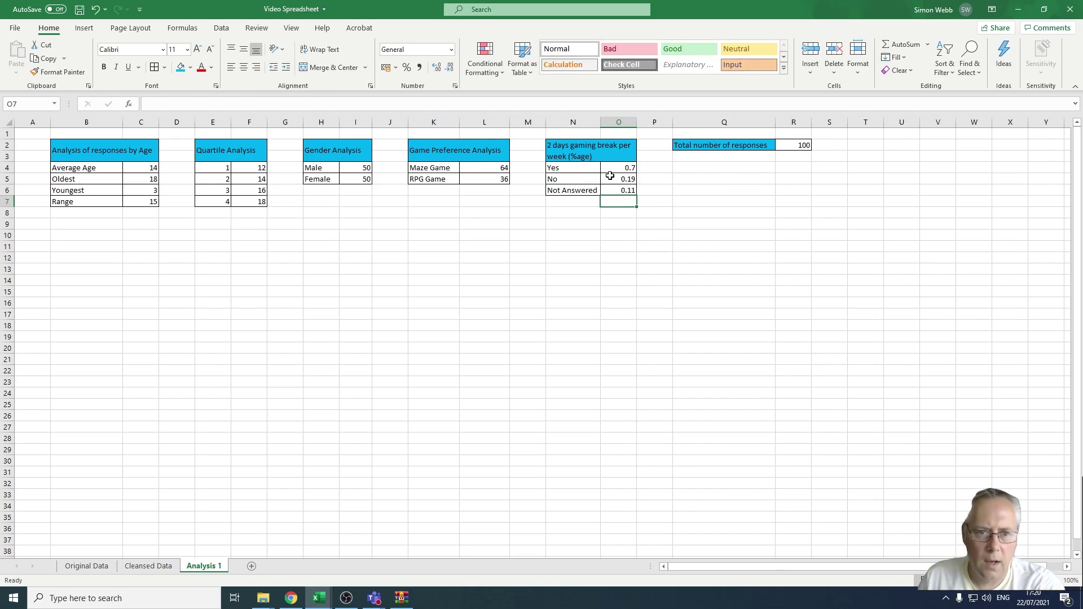
pyautogui.moveTo(619, 168); pyautogui.dragTo(618, 189)
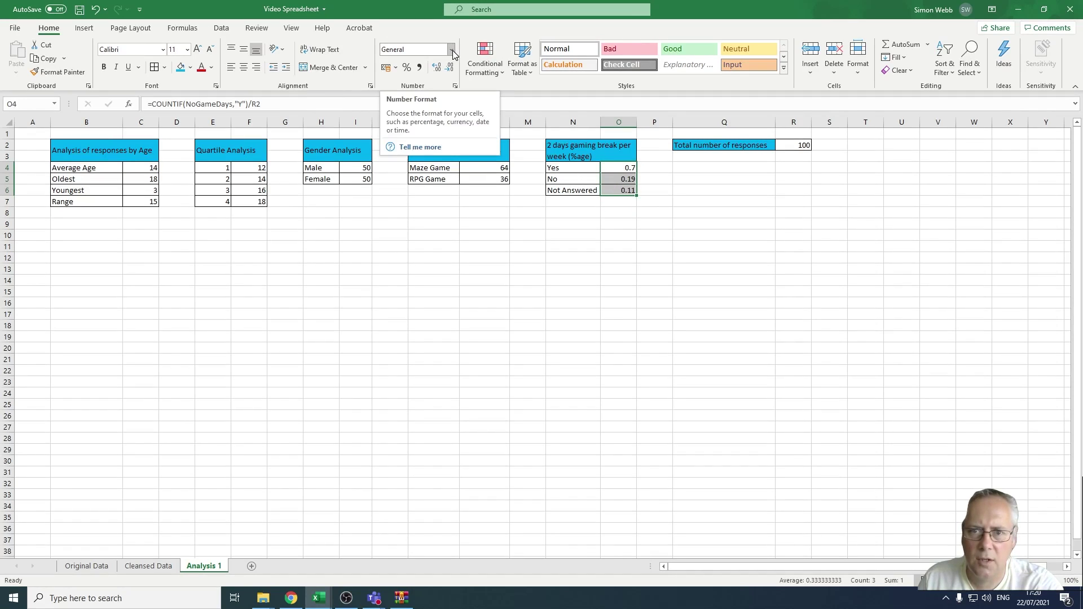
# Apply Percent Style to O4:O6 so they show 70%, 19% and 11%
pyautogui.click(406, 68)
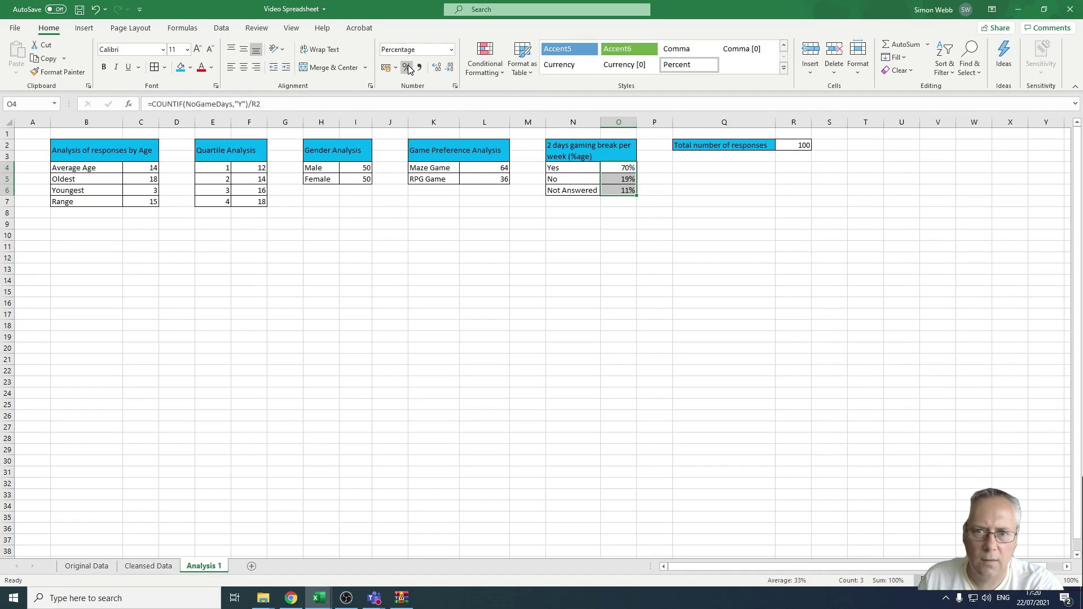
pyautogui.click(670, 285)
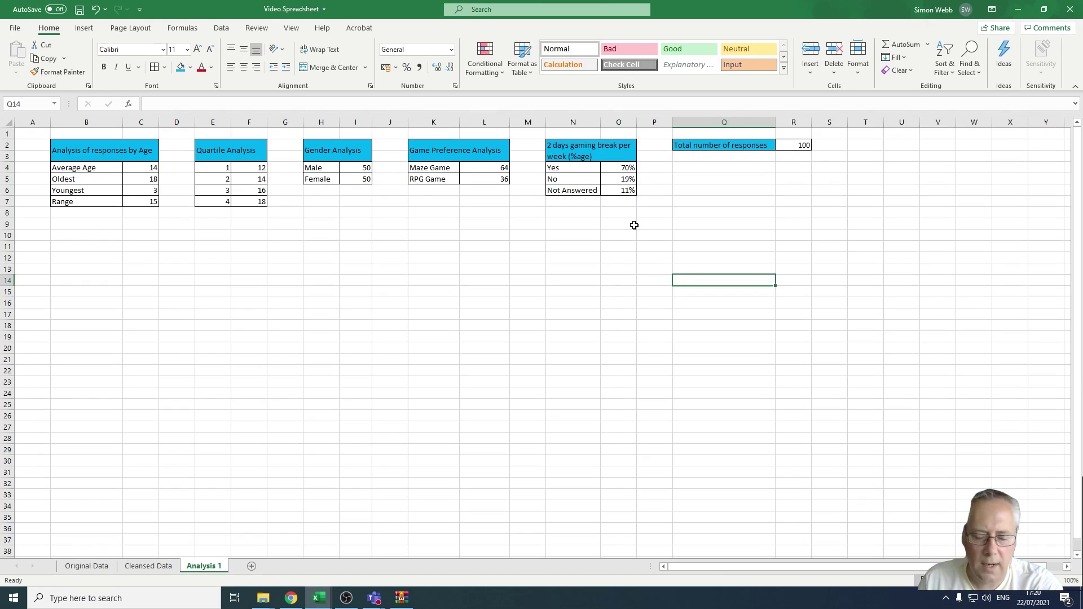